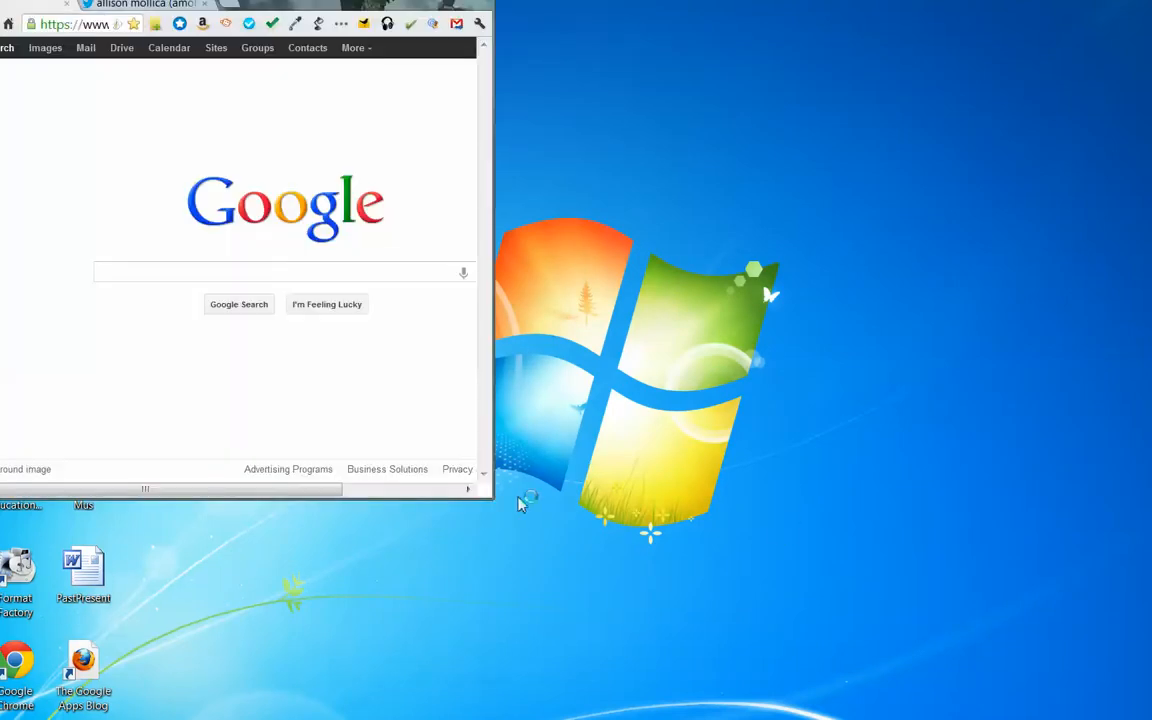
# - Widen, reposition and heighten the Chrome window, then go to Google Drive
pyautogui.moveTo(493, 385); pyautogui.dragTo(1041, 386)
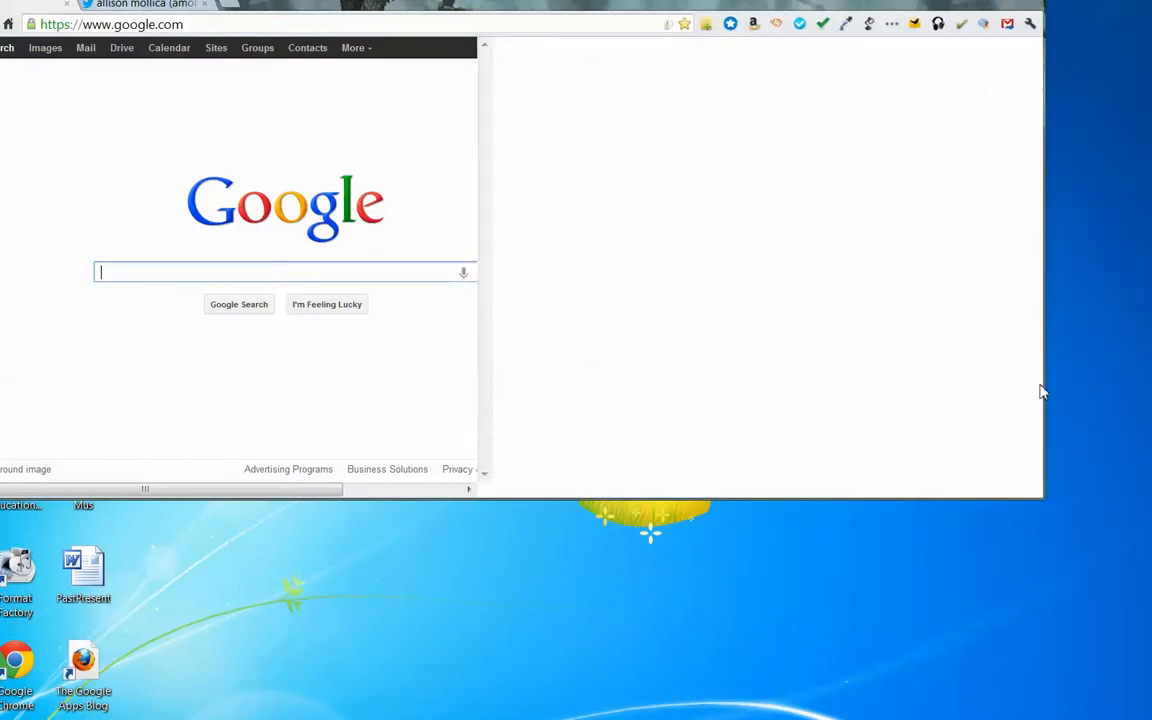
pyautogui.moveTo(720, 1); pyautogui.dragTo(794, 16)
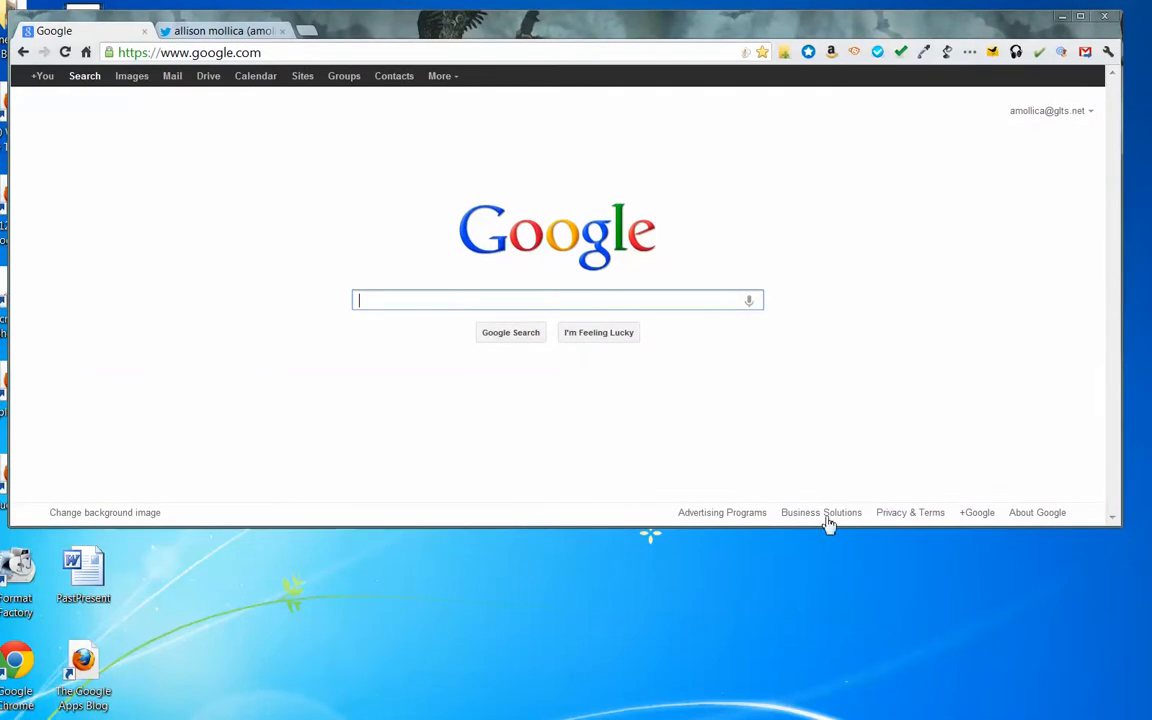
pyautogui.click(833, 530)
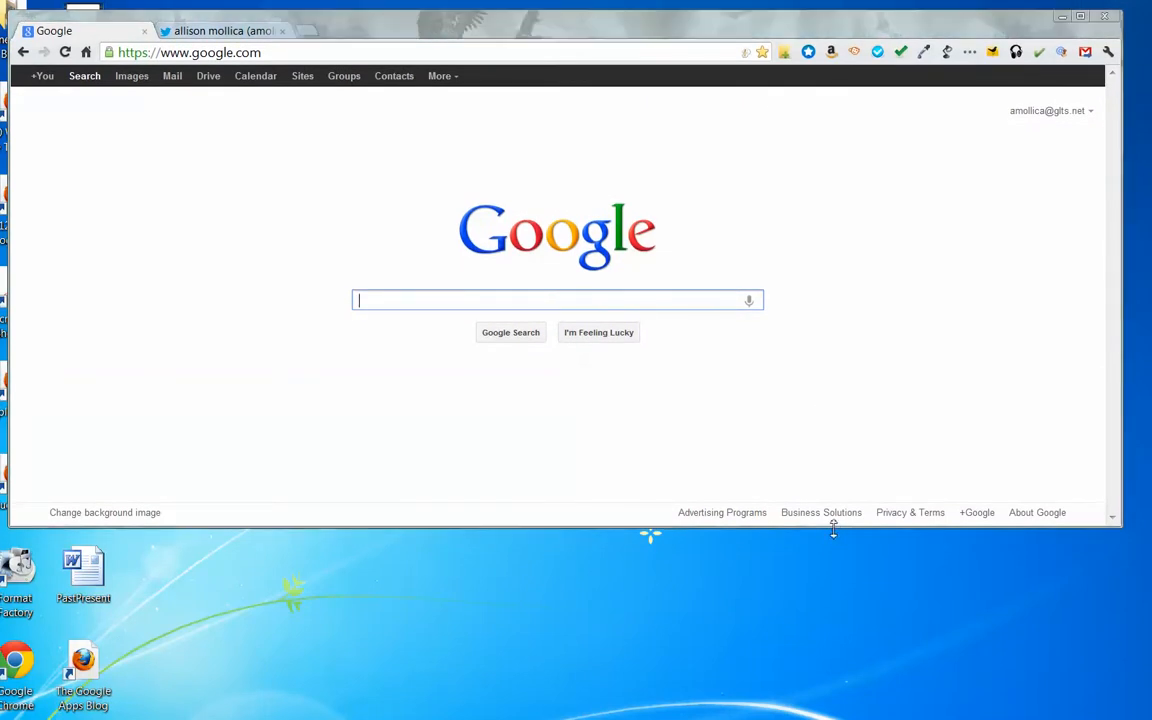
pyautogui.moveTo(833, 530); pyautogui.dragTo(859, 710)
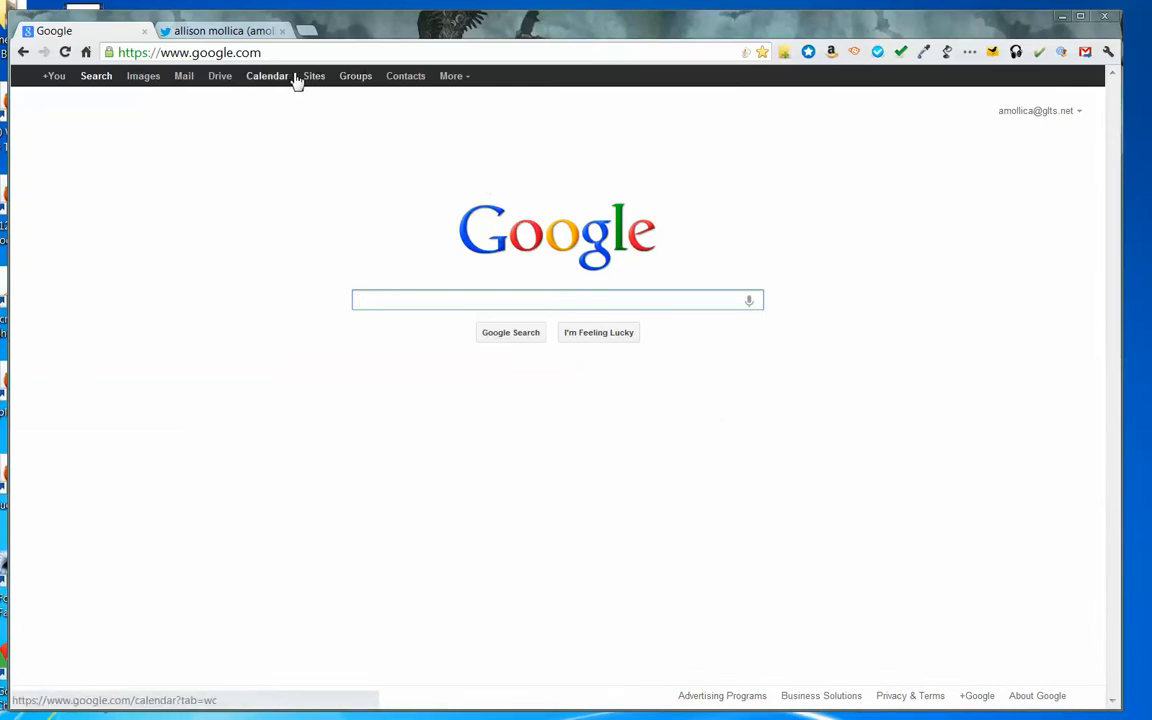
pyautogui.click(222, 78)
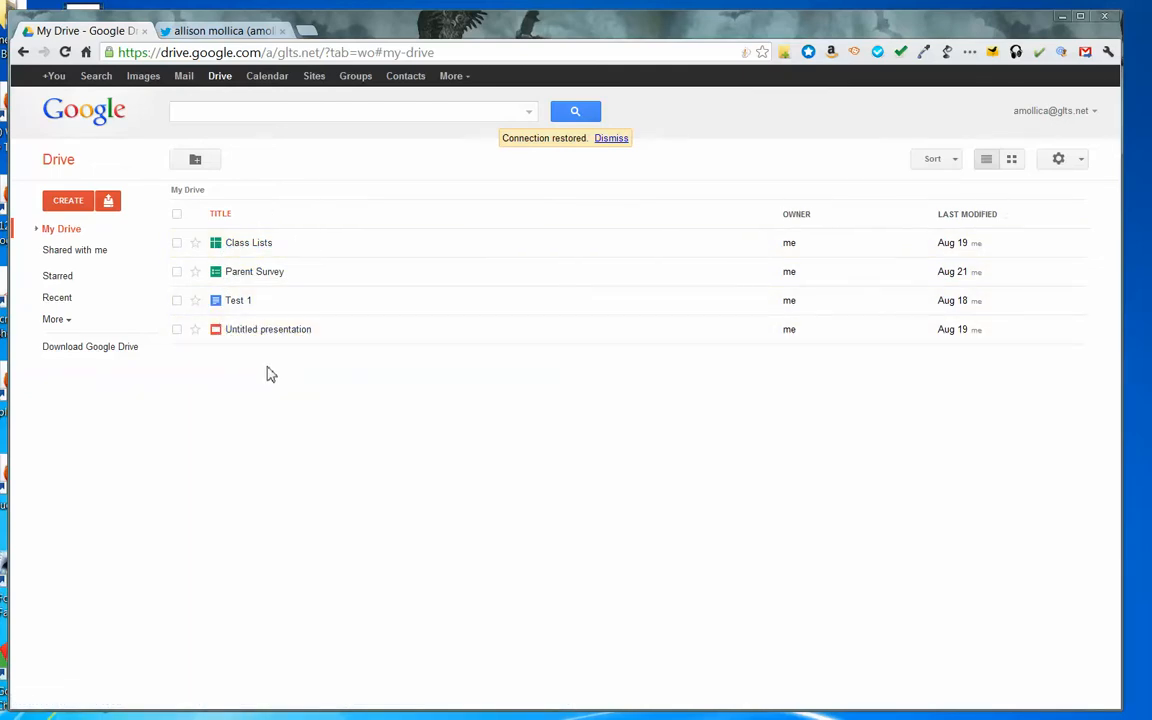
# - Open the Upload menu in My Drive to offer Files or Folder
pyautogui.click(110, 202)
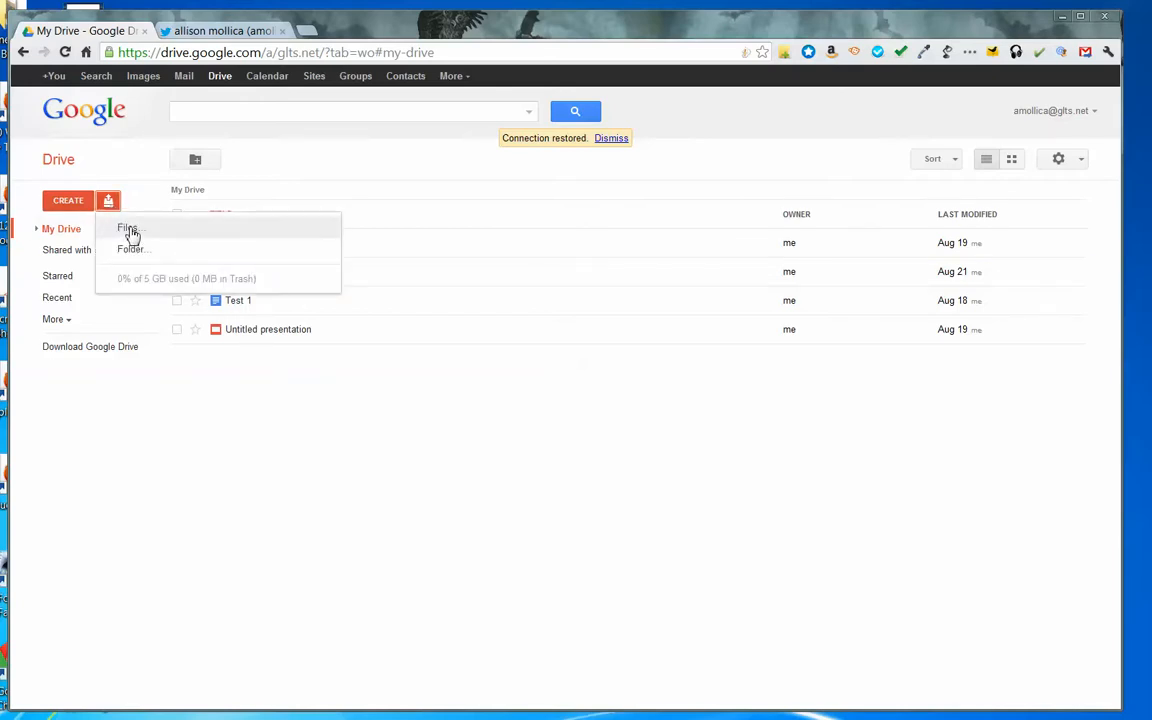
# - Upload the Task 061 thematic notes Word file from Desktop > Google Docs Upload
pyautogui.click(128, 230)
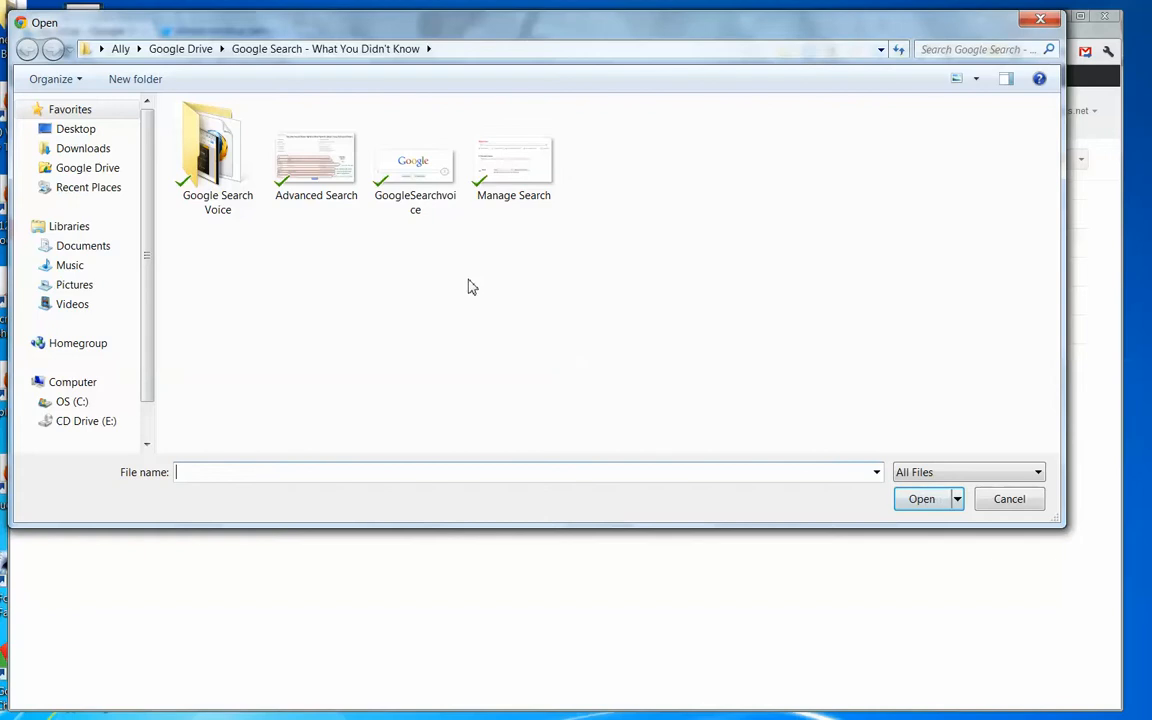
pyautogui.click(105, 135)
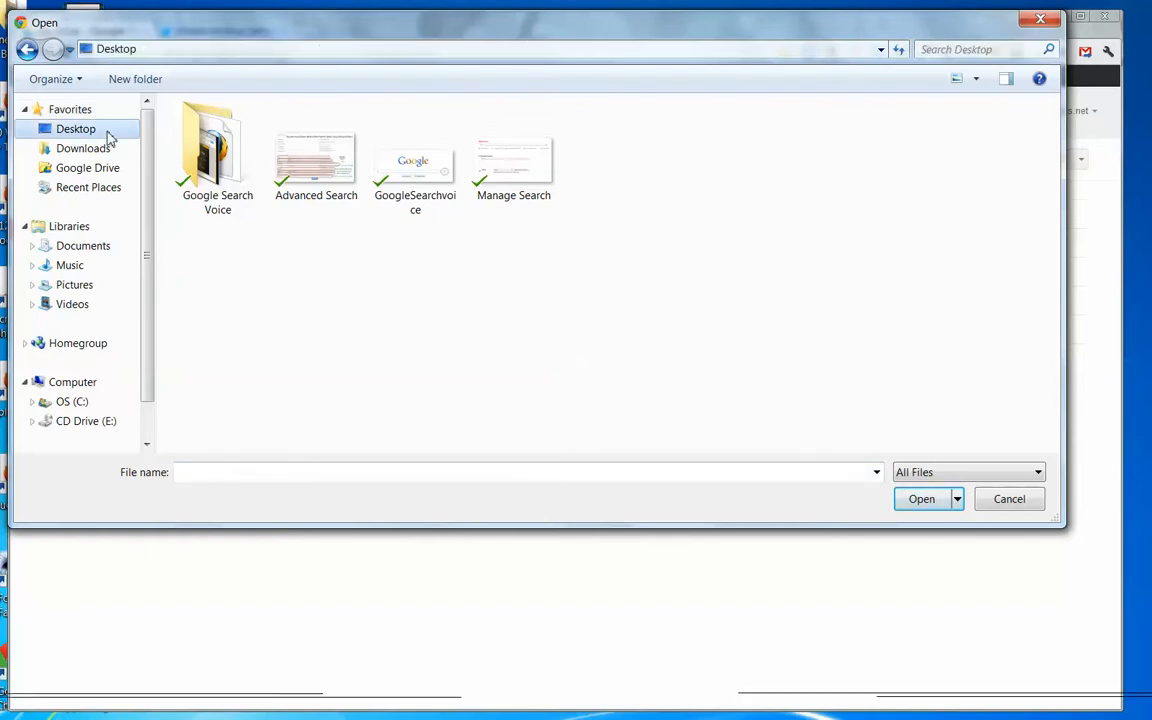
pyautogui.doubleClick(222, 220)
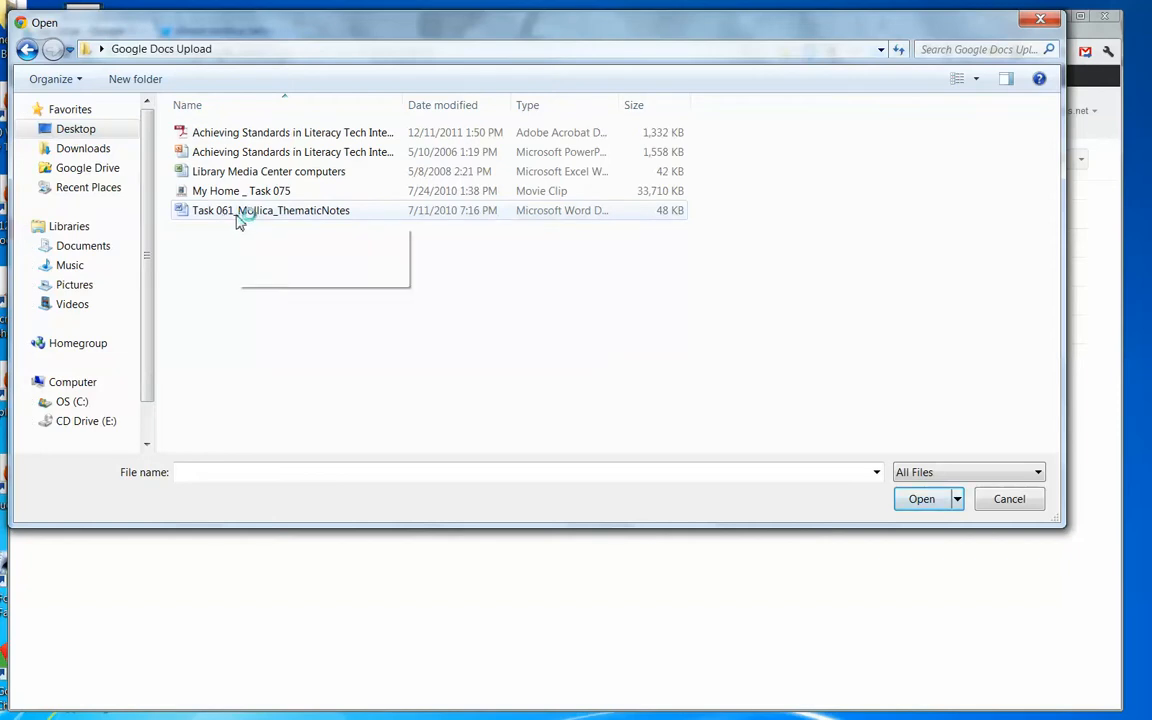
pyautogui.click(239, 218)
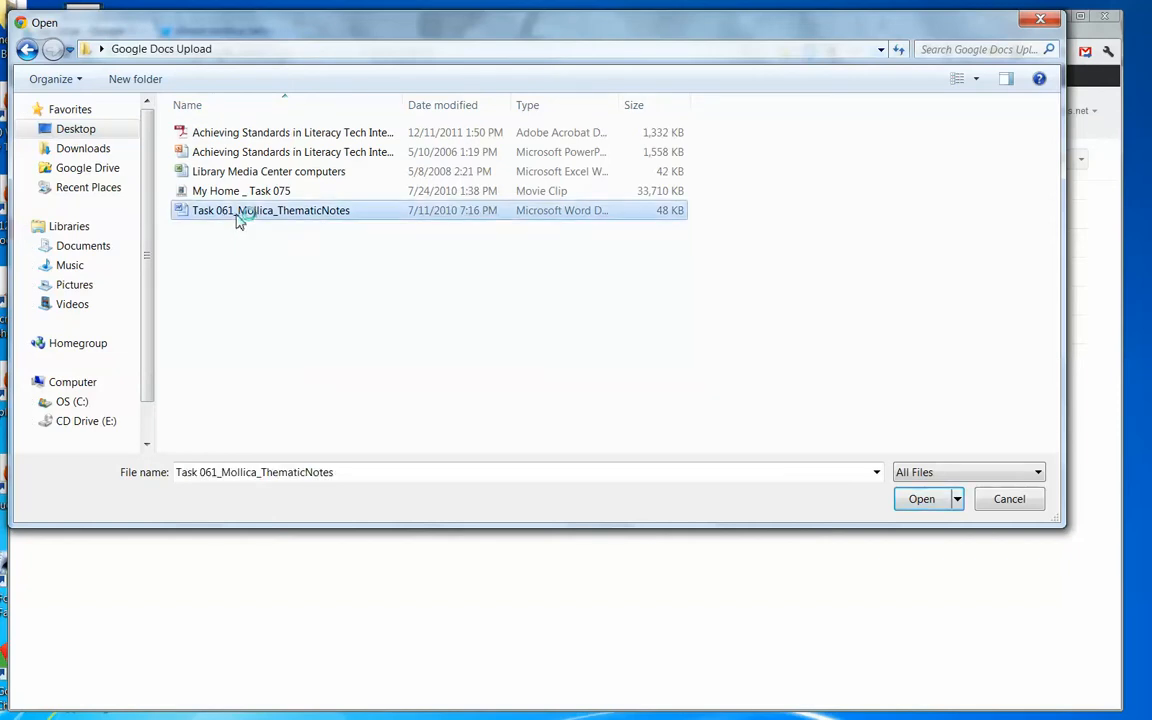
pyautogui.click(922, 500)
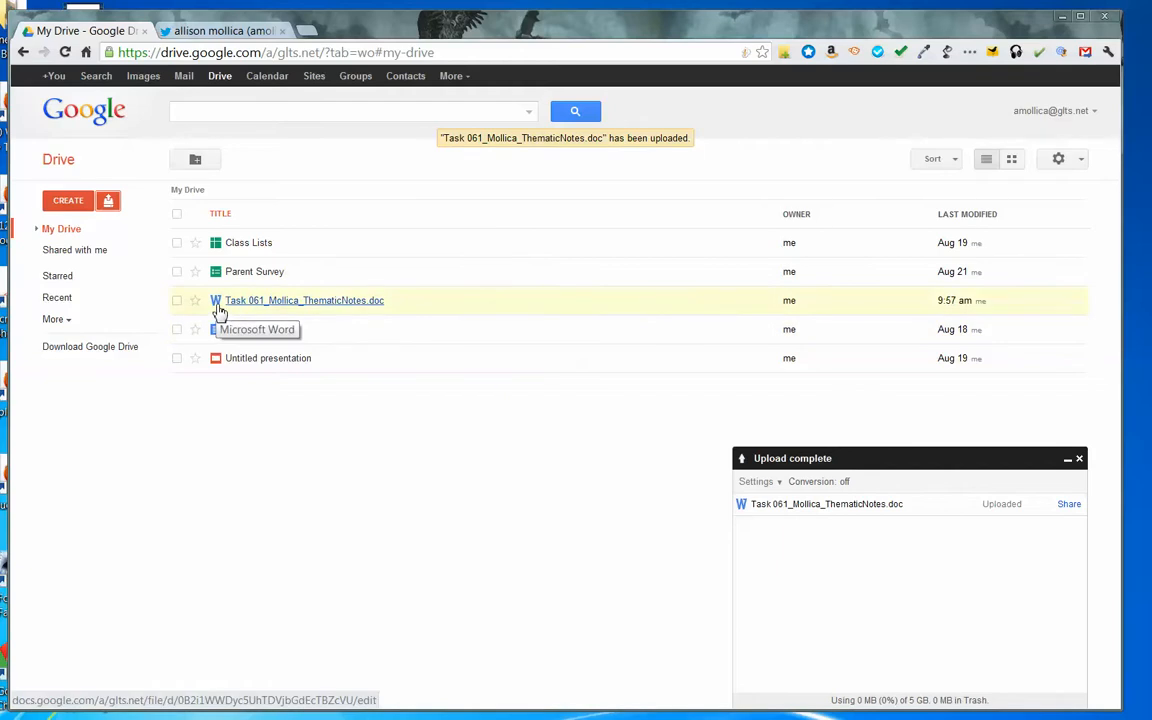
# - Enable 'Convert uploaded files to Google Docs format' in the upload settings
pyautogui.click(780, 485)
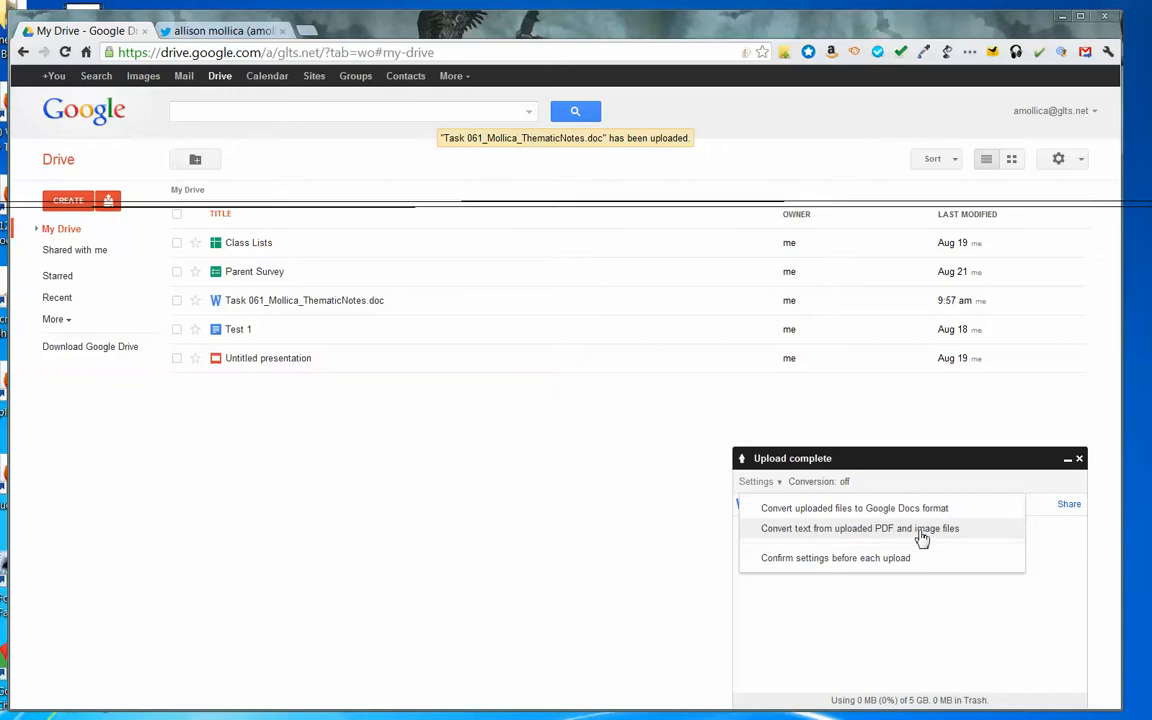
pyautogui.click(837, 514)
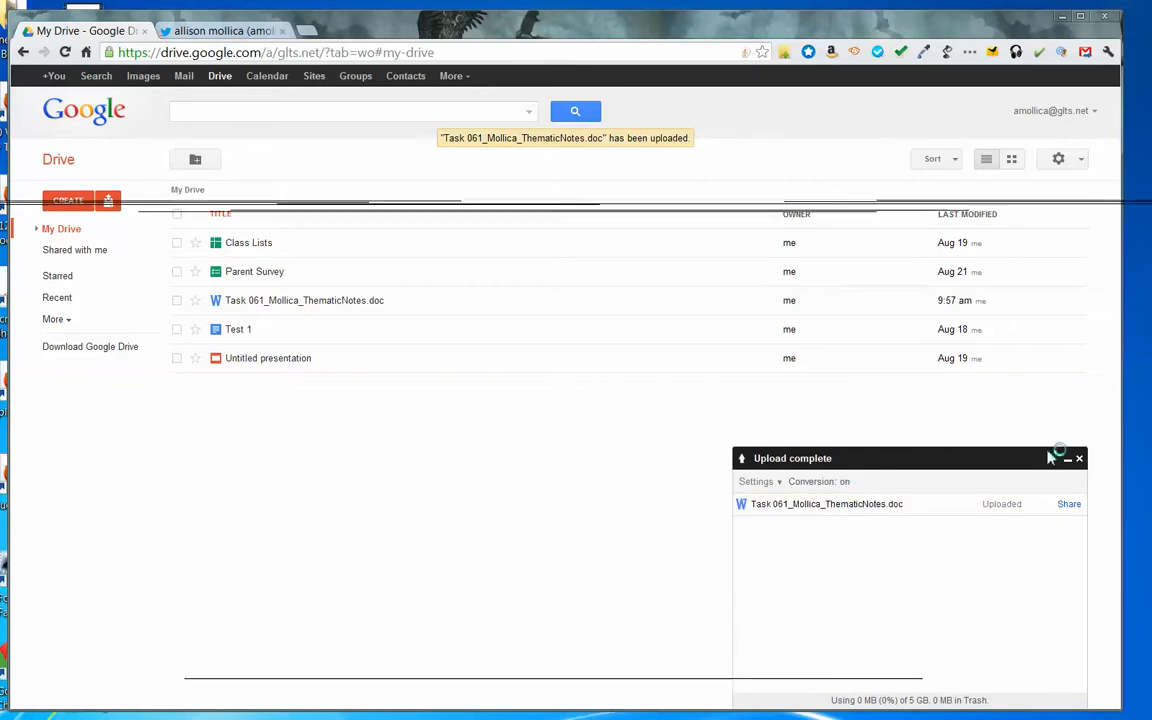
pyautogui.click(1080, 460)
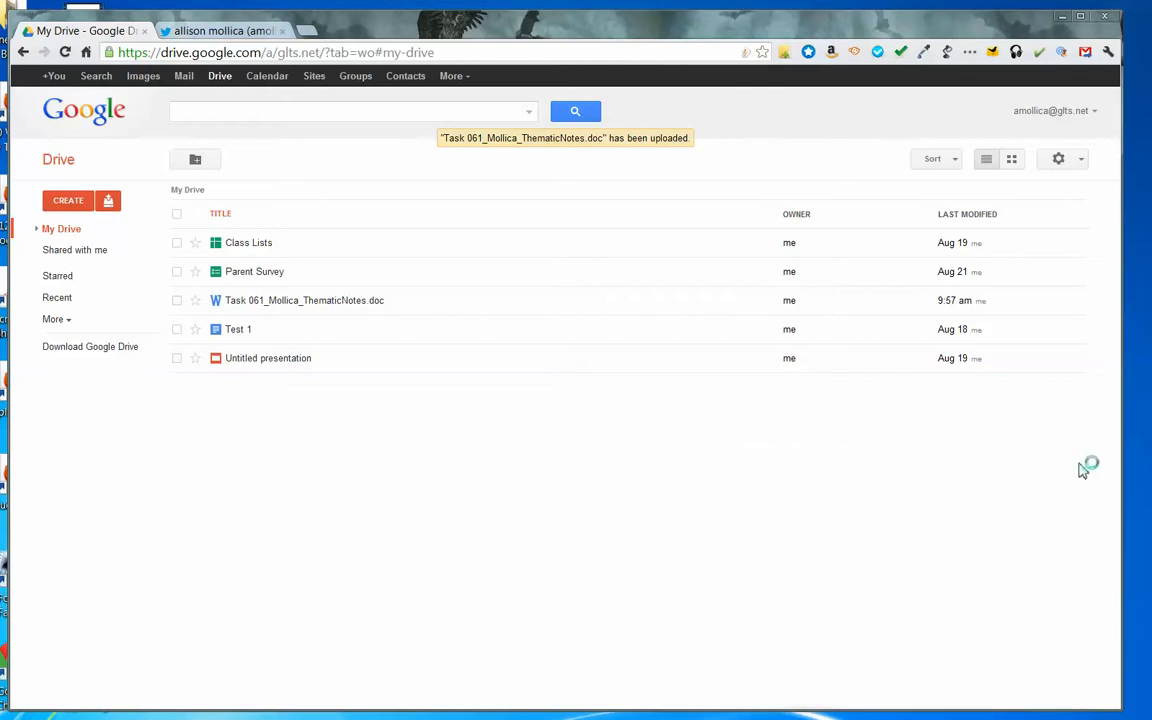
pyautogui.click(109, 201)
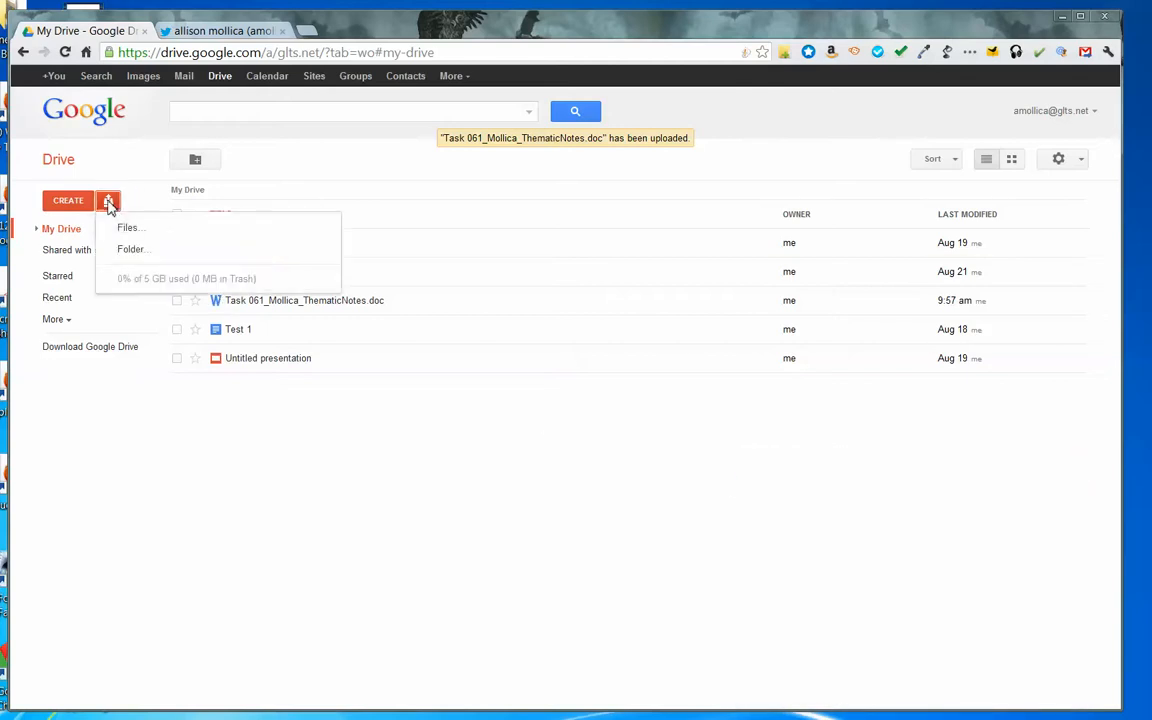
# - Re-upload the Task 061 Word file with conversion on, then open the original .doc upload
pyautogui.click(122, 229)
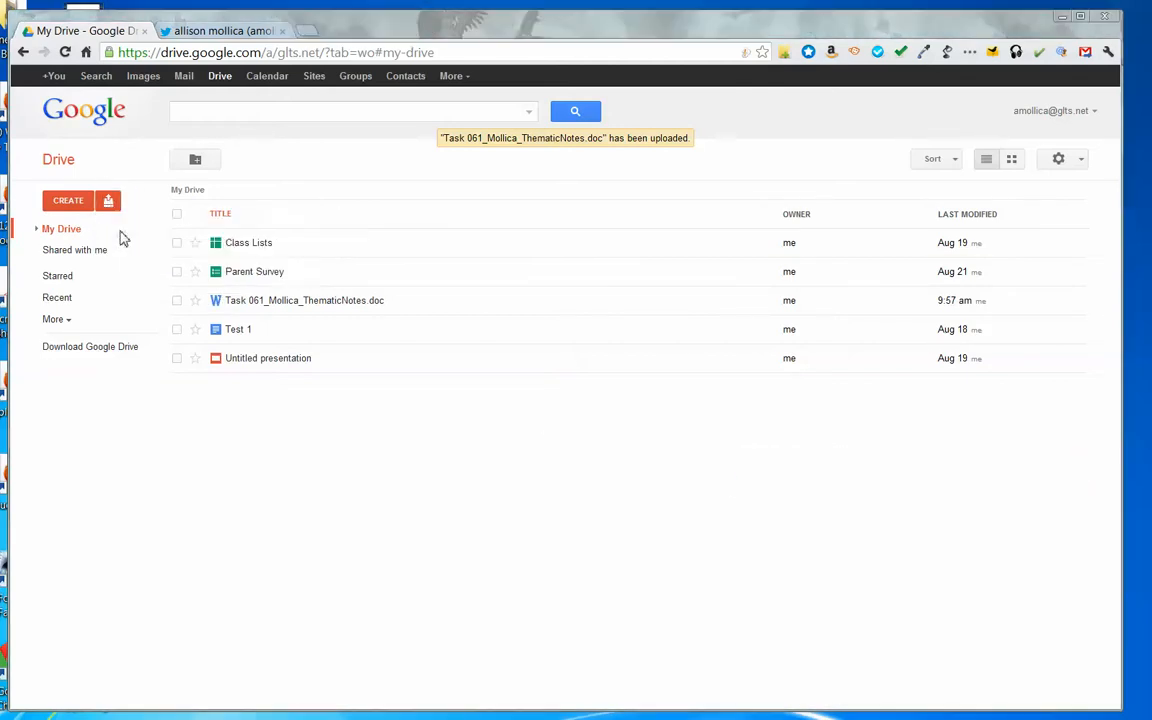
pyautogui.click(244, 212)
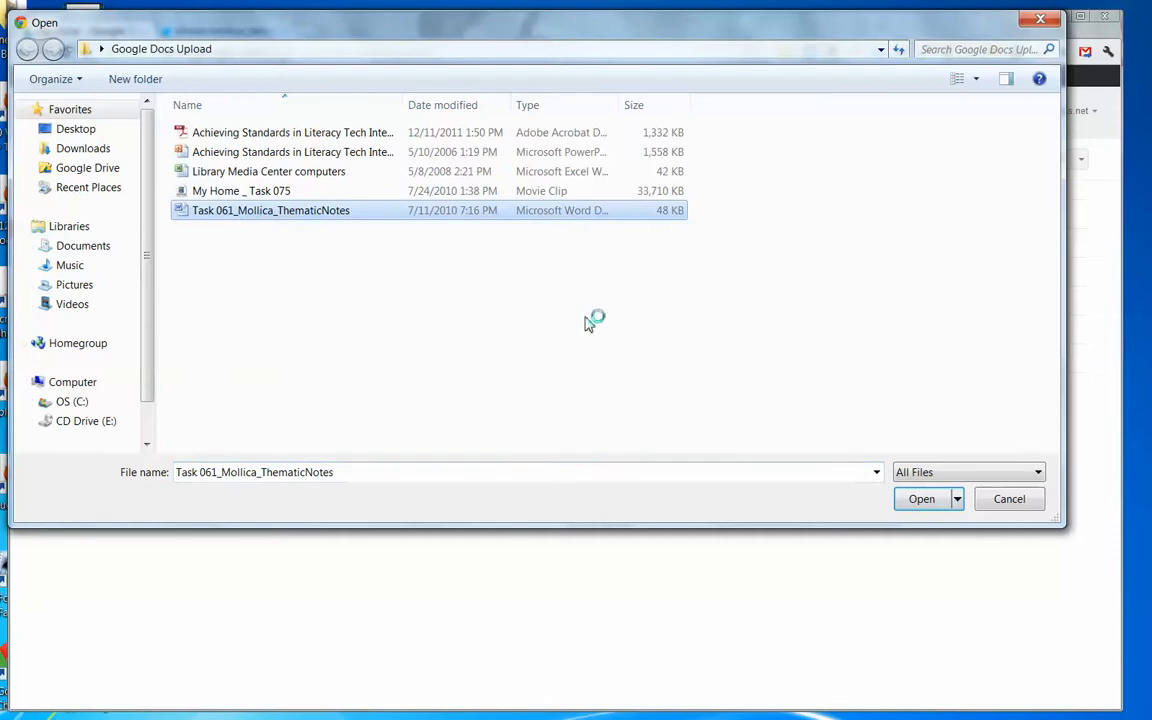
pyautogui.click(921, 499)
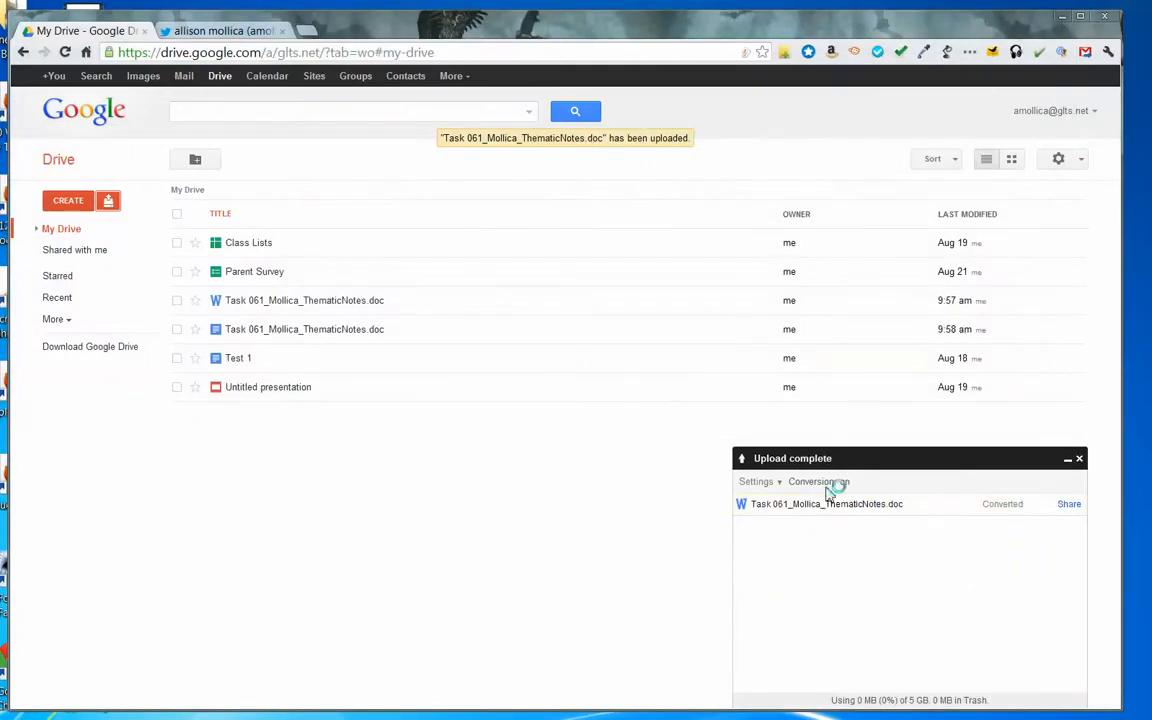
pyautogui.click(270, 310)
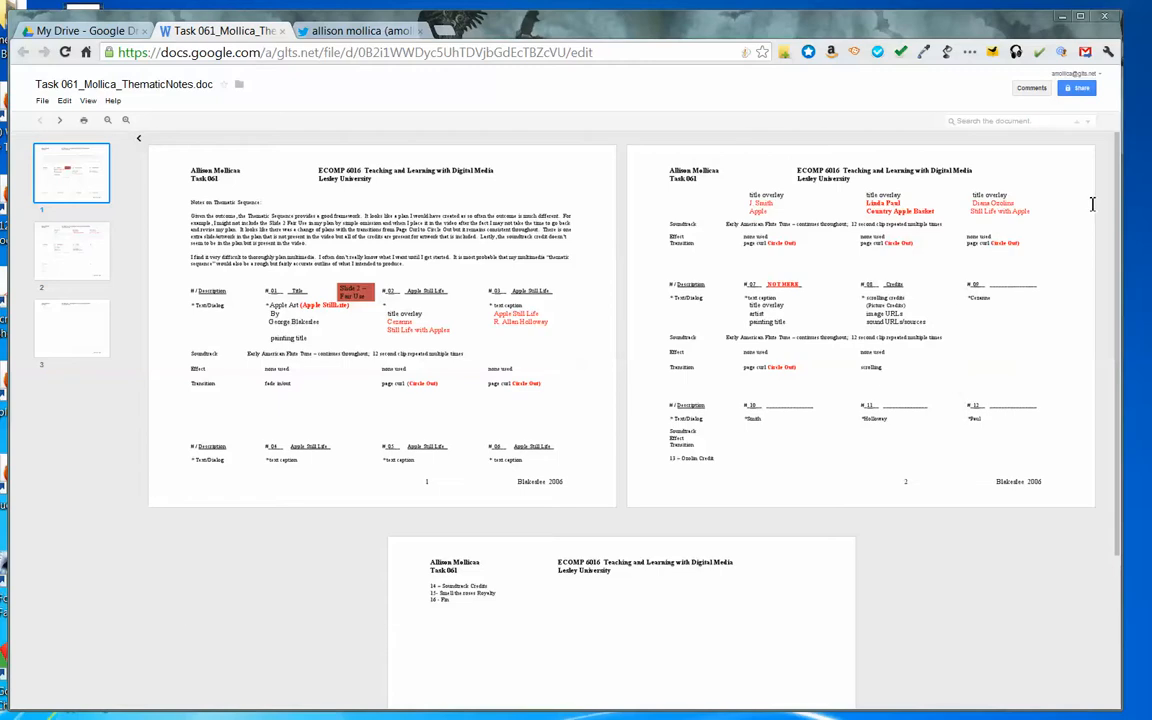
# - Open Sharing settings for the Task 061 thematic notes file via the Share button
pyautogui.click(1078, 90)
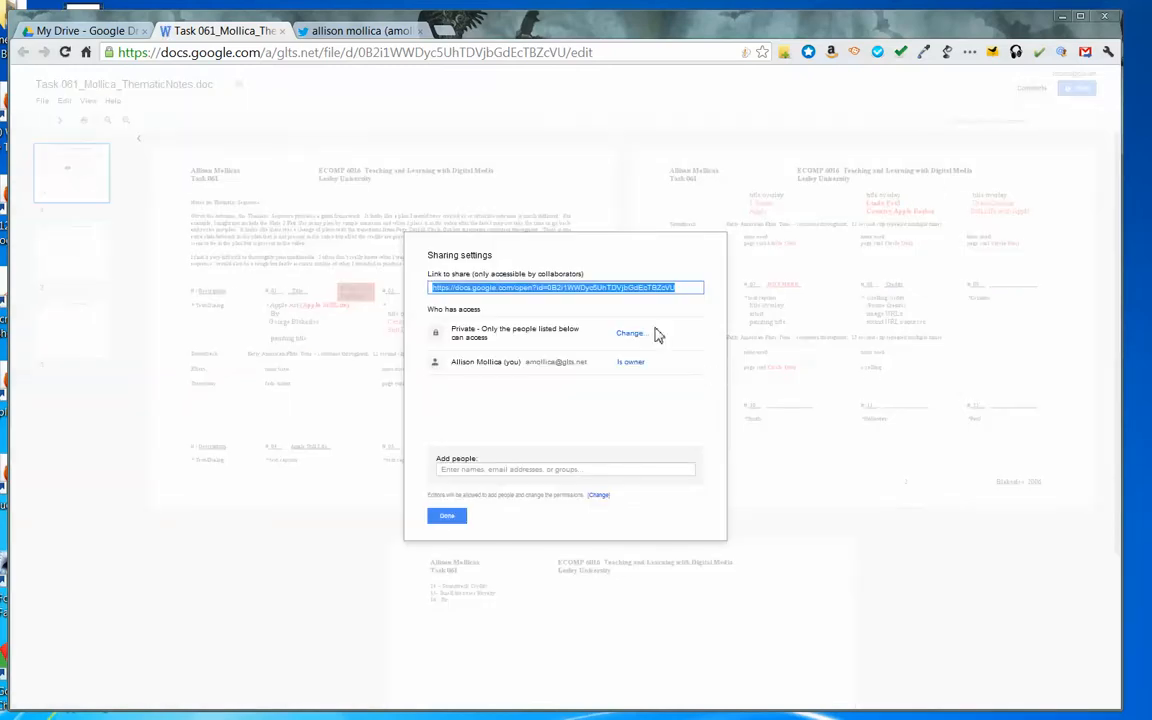
# - Keep the document private and add a suggested contact as a collaborator
pyautogui.click(630, 335)
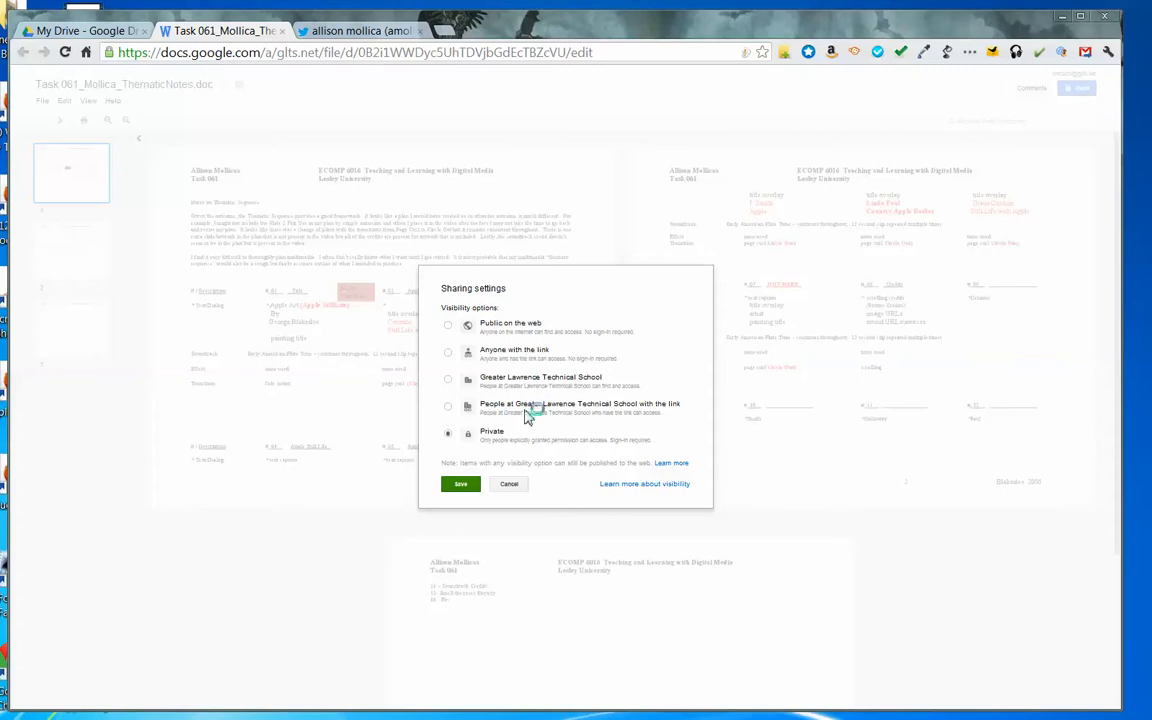
pyautogui.click(461, 485)
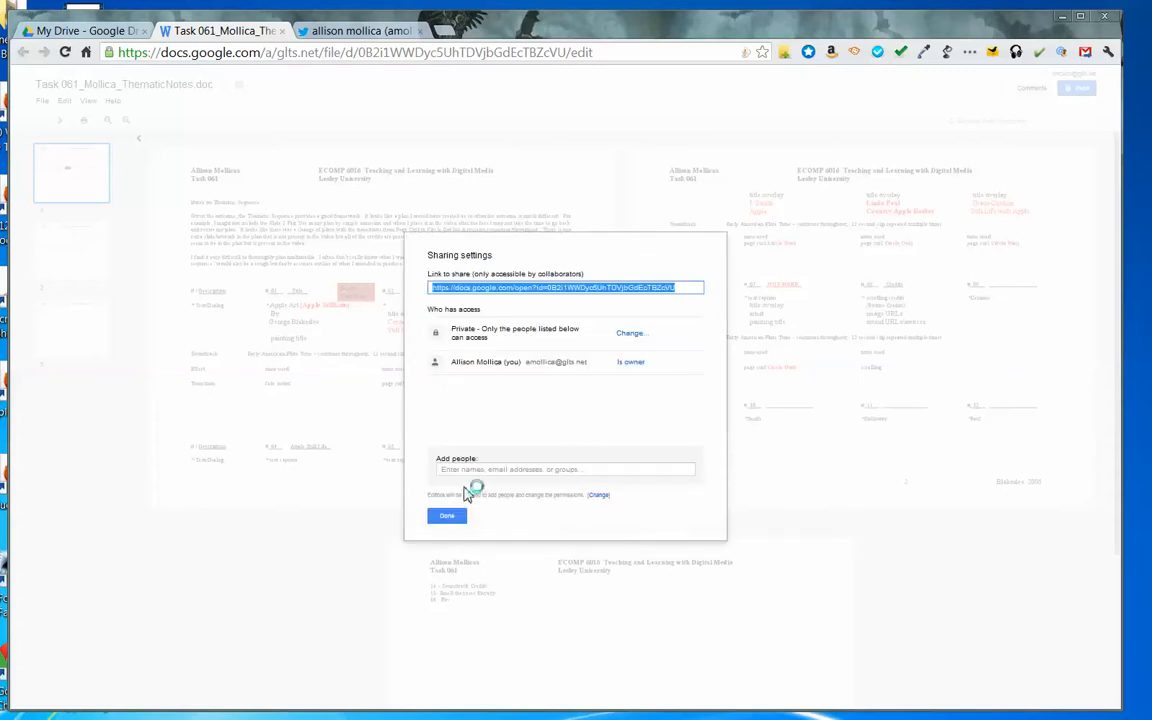
pyautogui.click(492, 468)
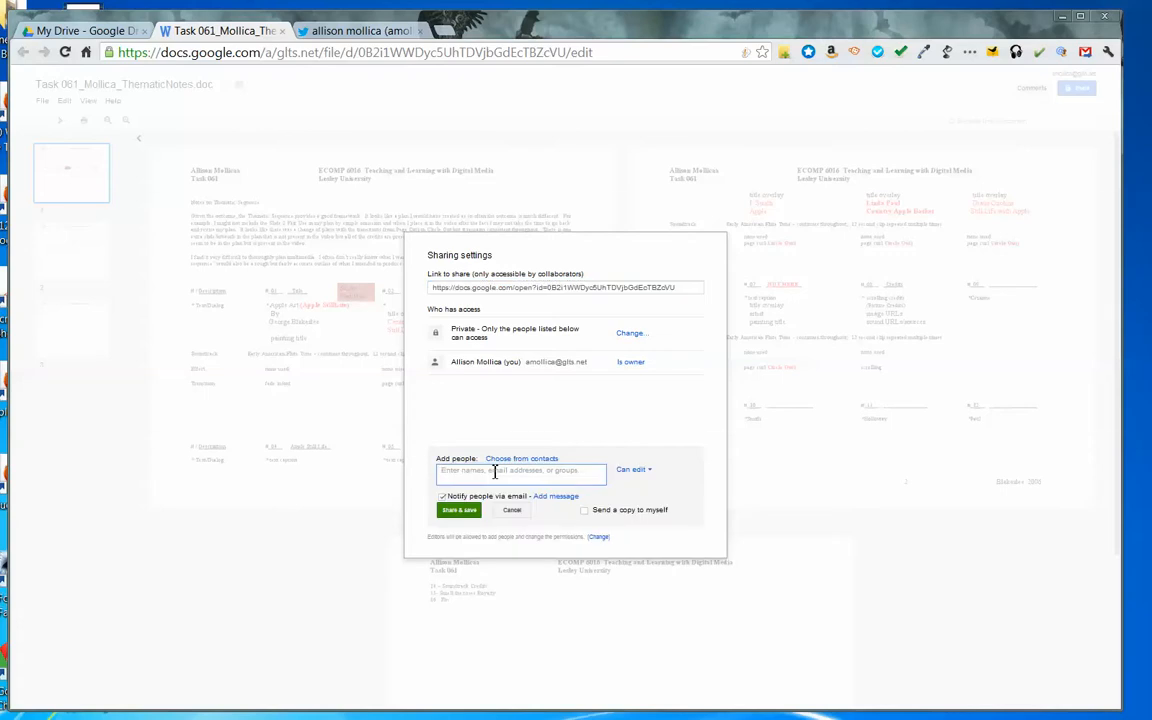
pyautogui.write('all')
pyautogui.press('BackSpace')
pyautogui.press('BackSpace')
pyautogui.press('BackSpace')
pyautogui.write('amo')
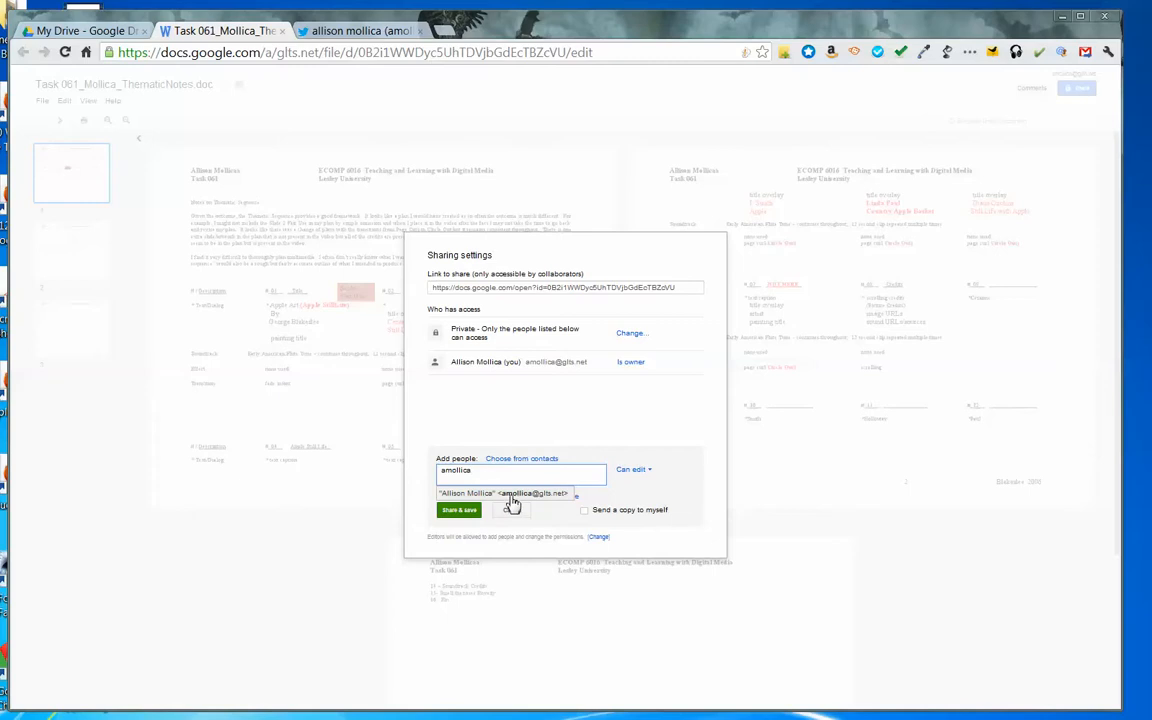
pyautogui.write('llica')
pyautogui.click(512, 497)
# - Leave edit permission, then cancel the invitation and close sharing with Done
pyautogui.click(632, 470)
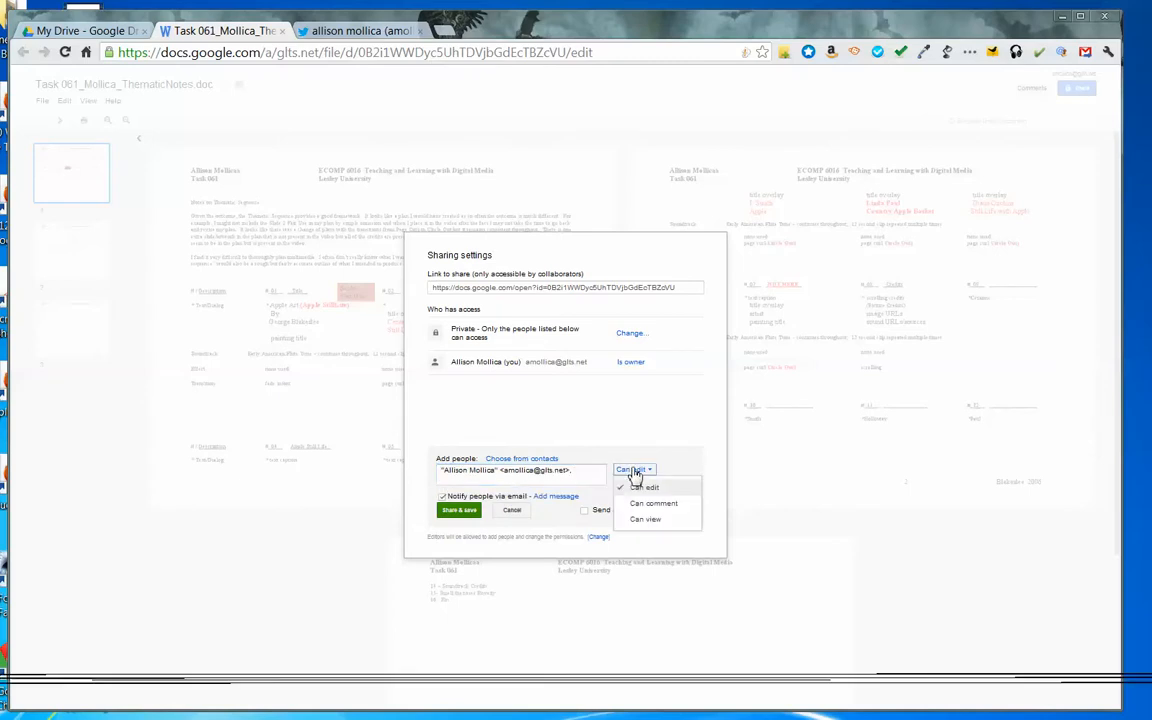
pyautogui.click(633, 475)
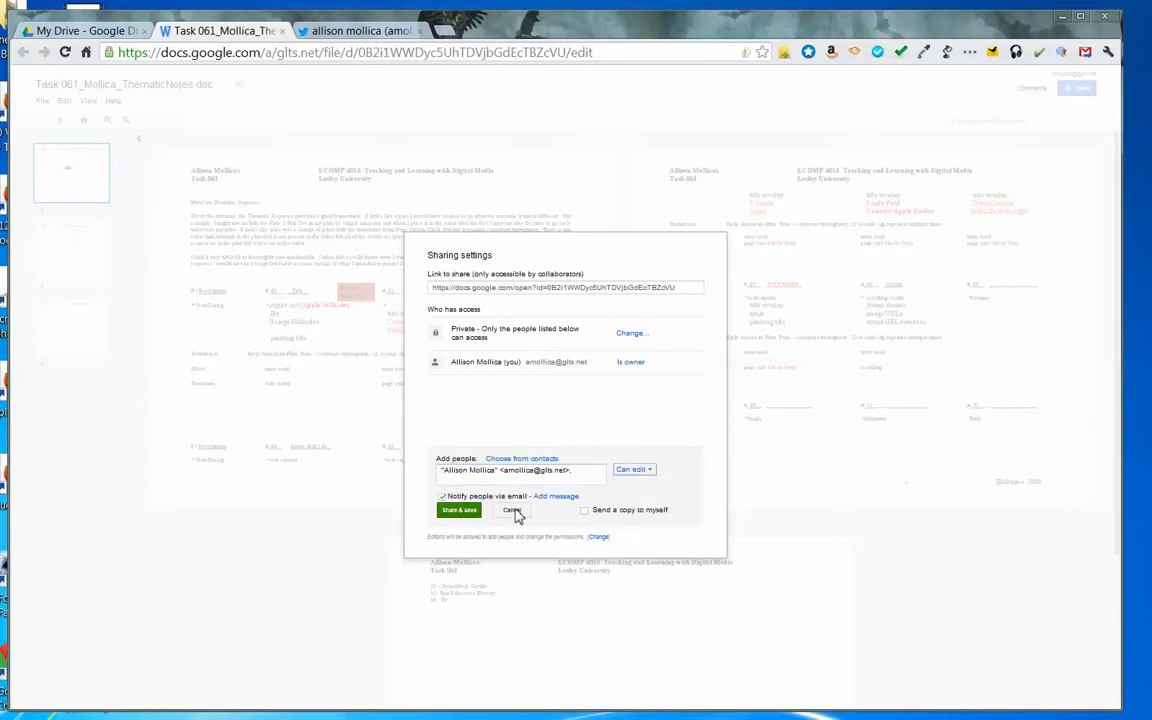
pyautogui.click(513, 511)
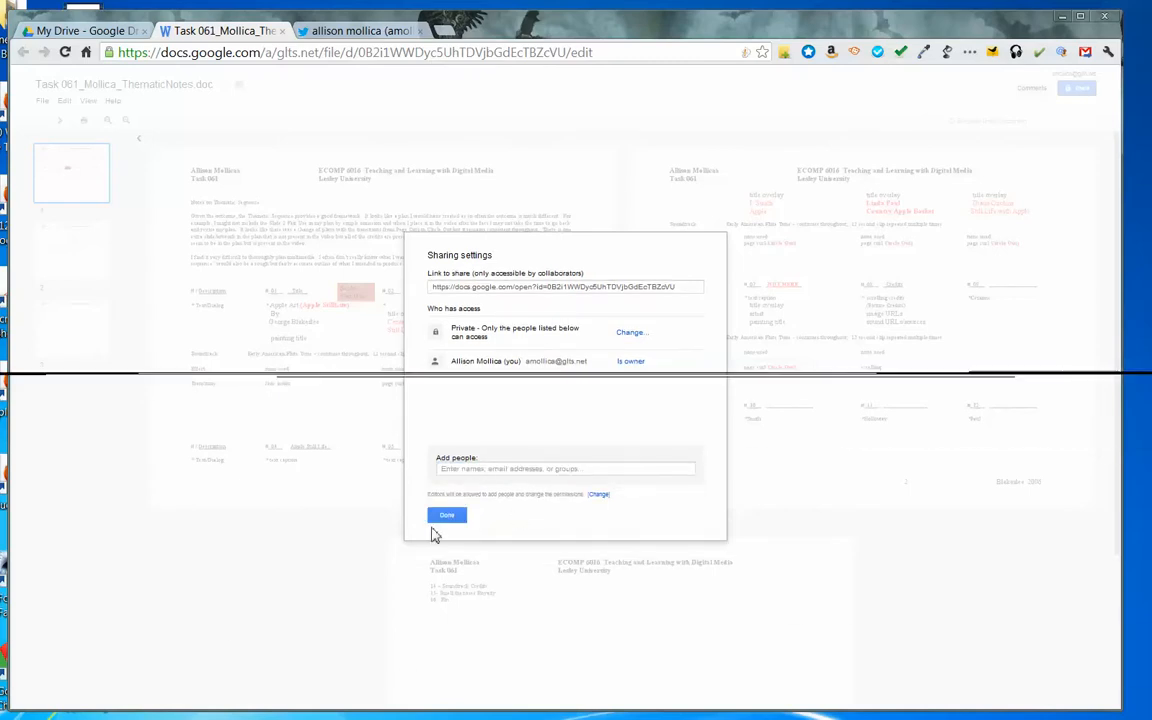
pyautogui.click(447, 516)
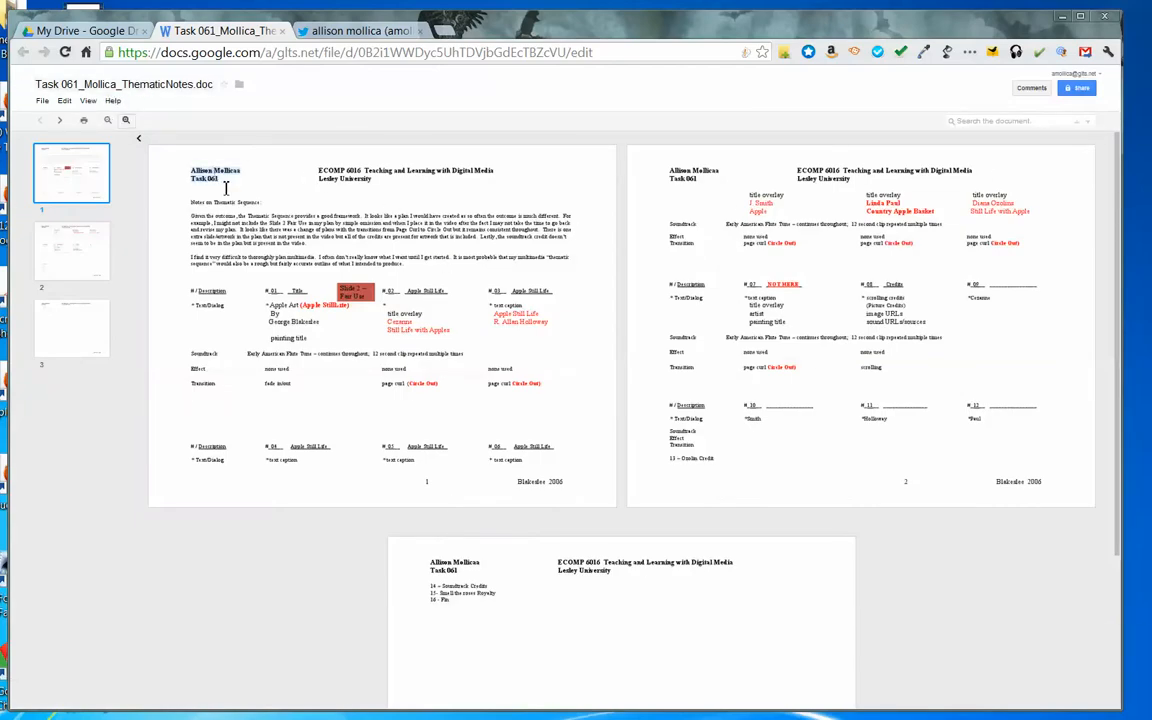
# - Select and deselect text on pages 2 and 1, then close the .doc viewer tab
pyautogui.moveTo(908, 422); pyautogui.dragTo(652, 165)
pyautogui.click(360, 173)
pyautogui.moveTo(367, 184); pyautogui.dragTo(445, 410)
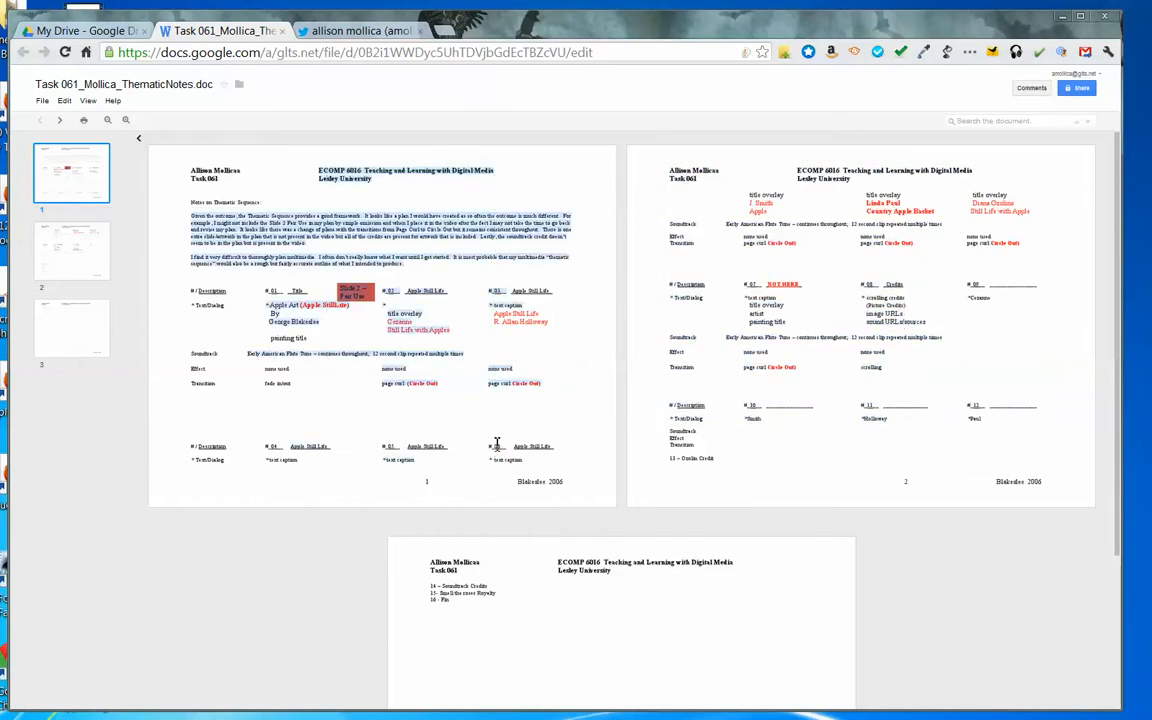
pyautogui.click(303, 202)
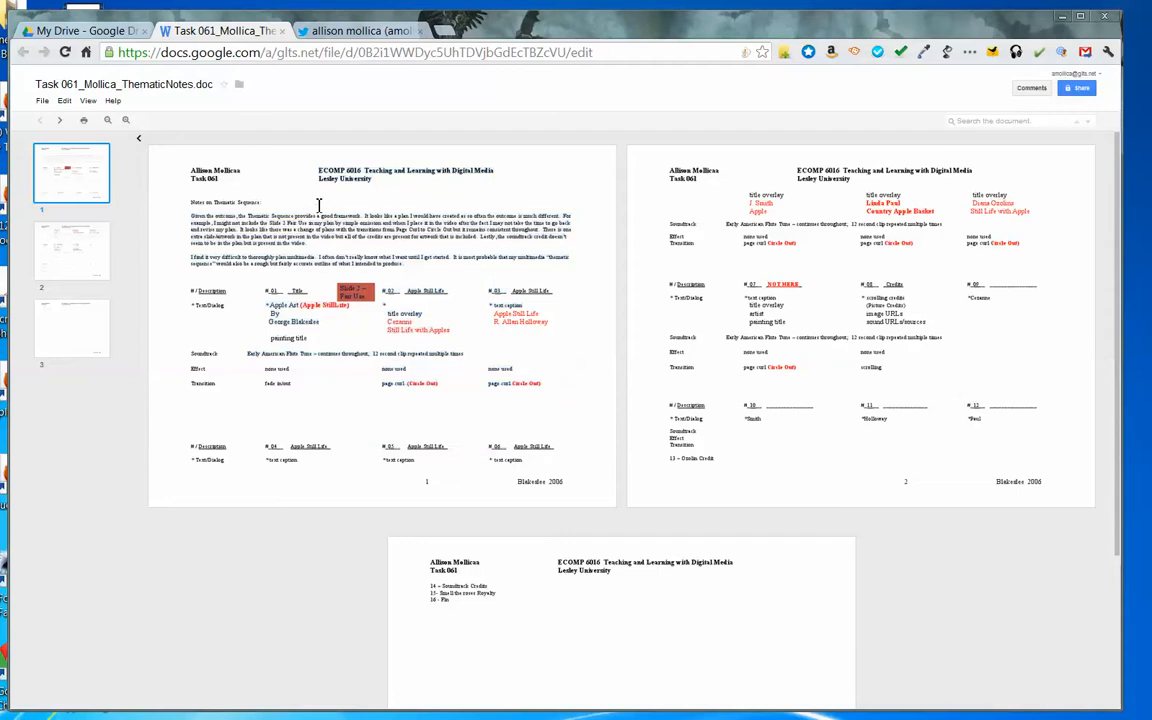
pyautogui.click(284, 31)
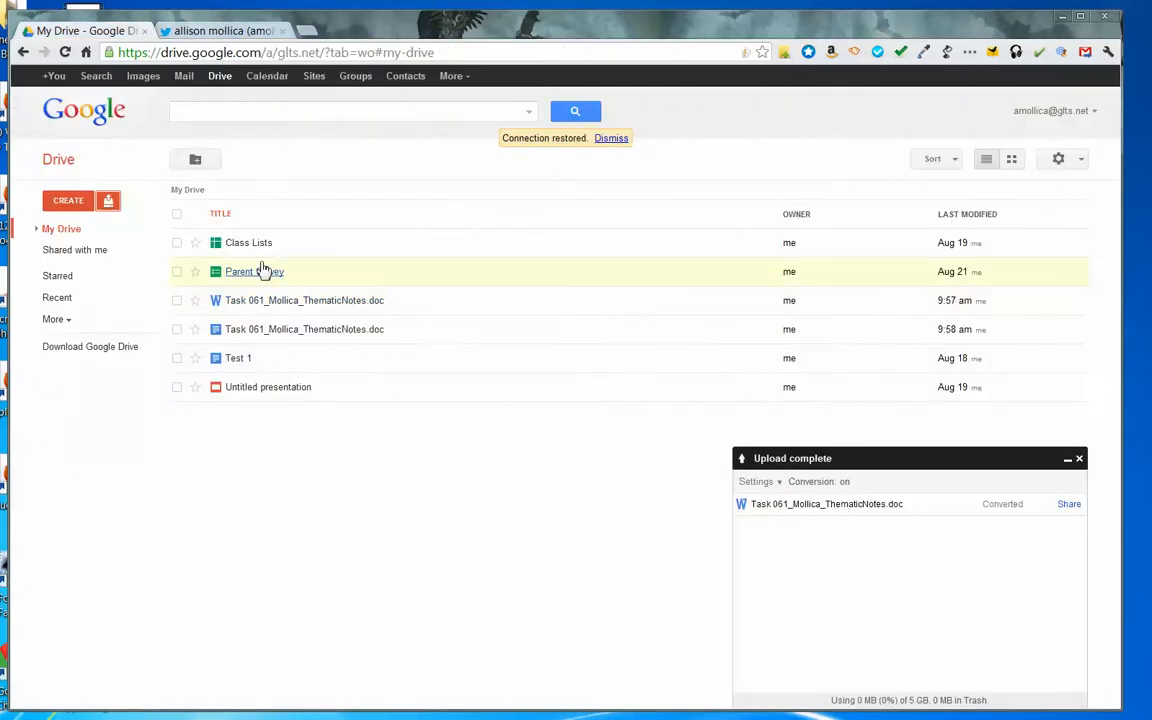
# - Tick and untick the original .doc row, then open the converted Task 061 Google Doc
pyautogui.click(177, 301)
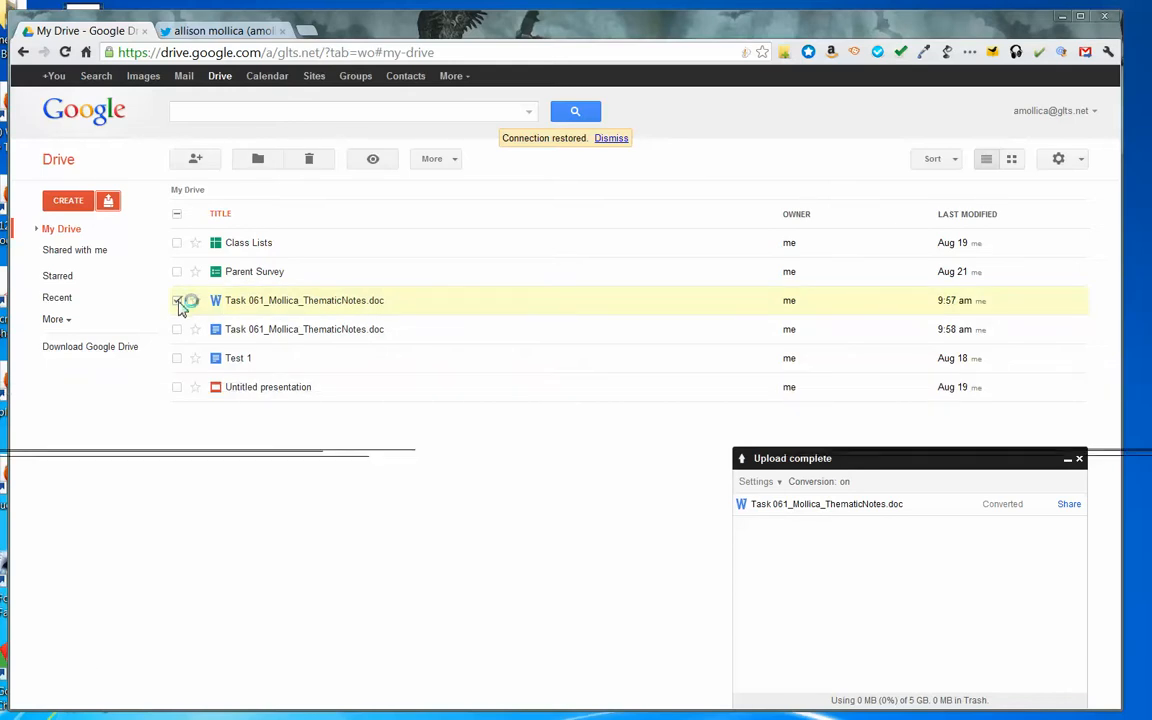
pyautogui.click(179, 305)
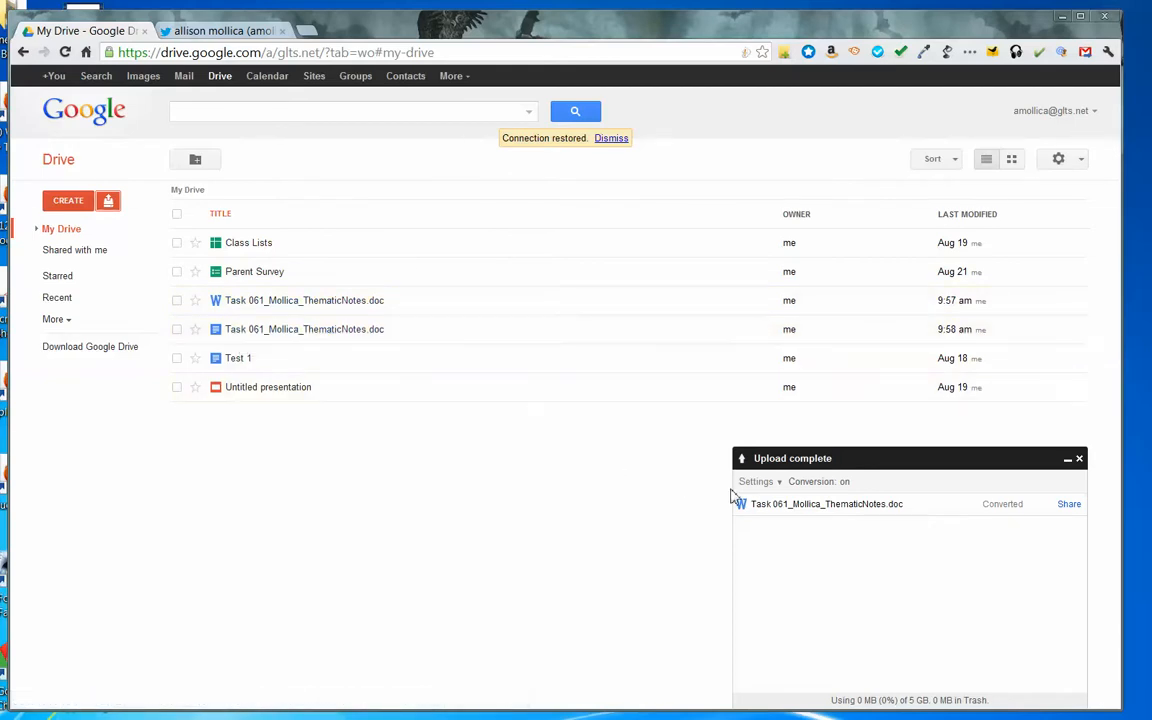
pyautogui.click(326, 332)
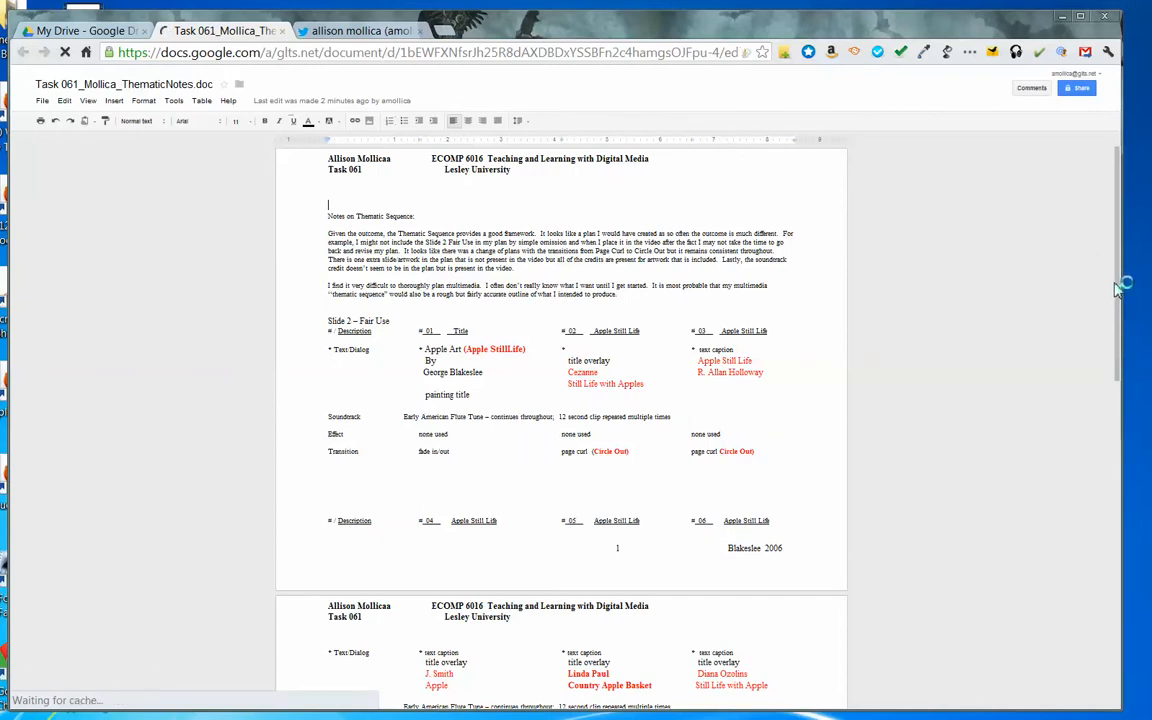
# - Retype the ending of 'scrolling' in the page 2 table
pyautogui.scroll(-2, 1020, 295)
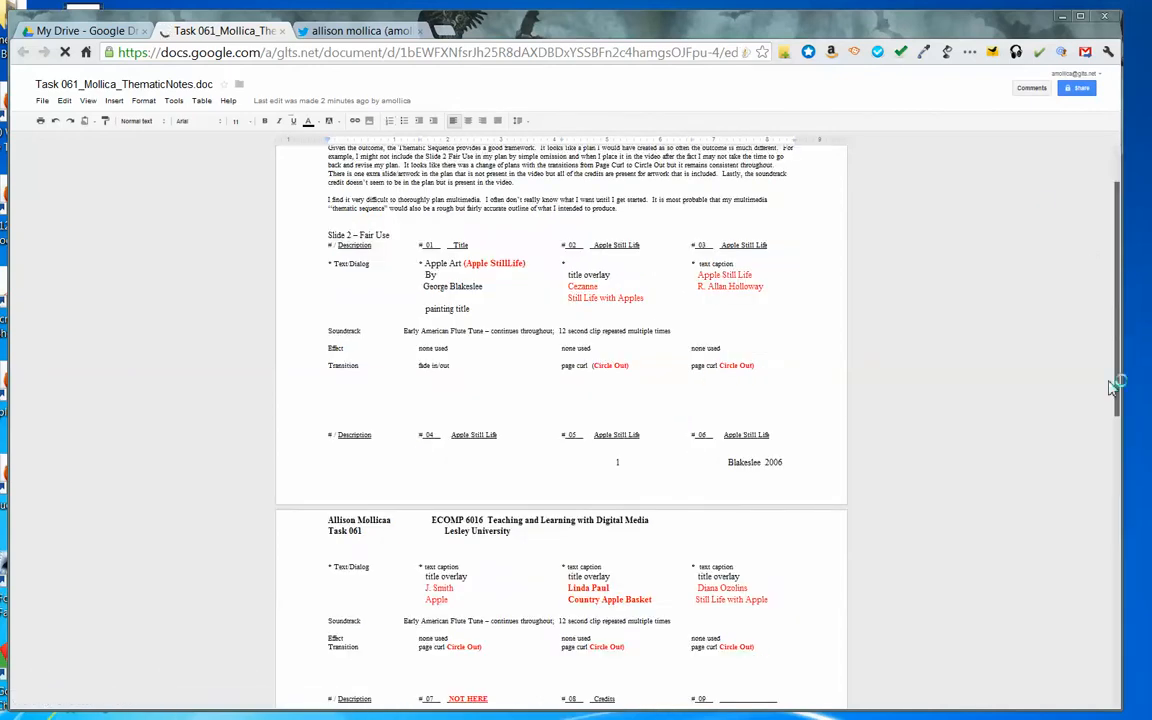
pyautogui.moveTo(1118, 375); pyautogui.dragTo(1122, 466)
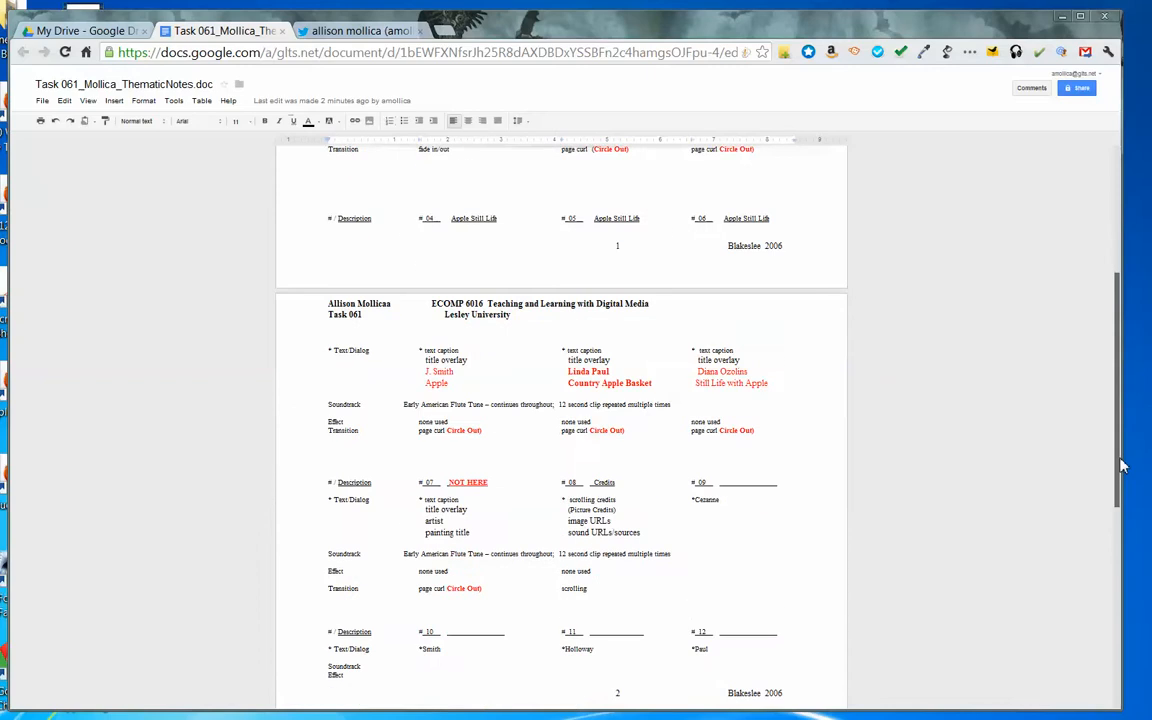
pyautogui.click(676, 371)
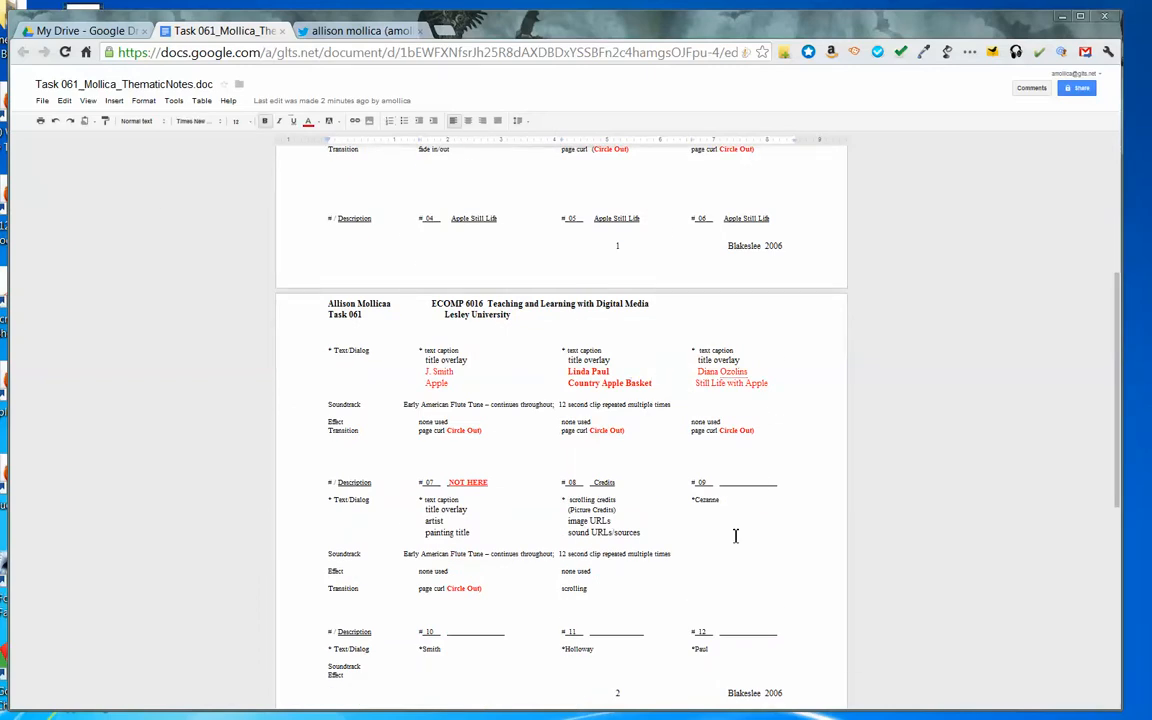
pyautogui.press('BackSpace')
pyautogui.press('BackSpace')
pyautogui.press('BackSpace')
pyautogui.write('ing')
# - Make the 'Still Life with Apple' caption bold with a dark text colour
pyautogui.moveTo(769, 381); pyautogui.dragTo(694, 382)
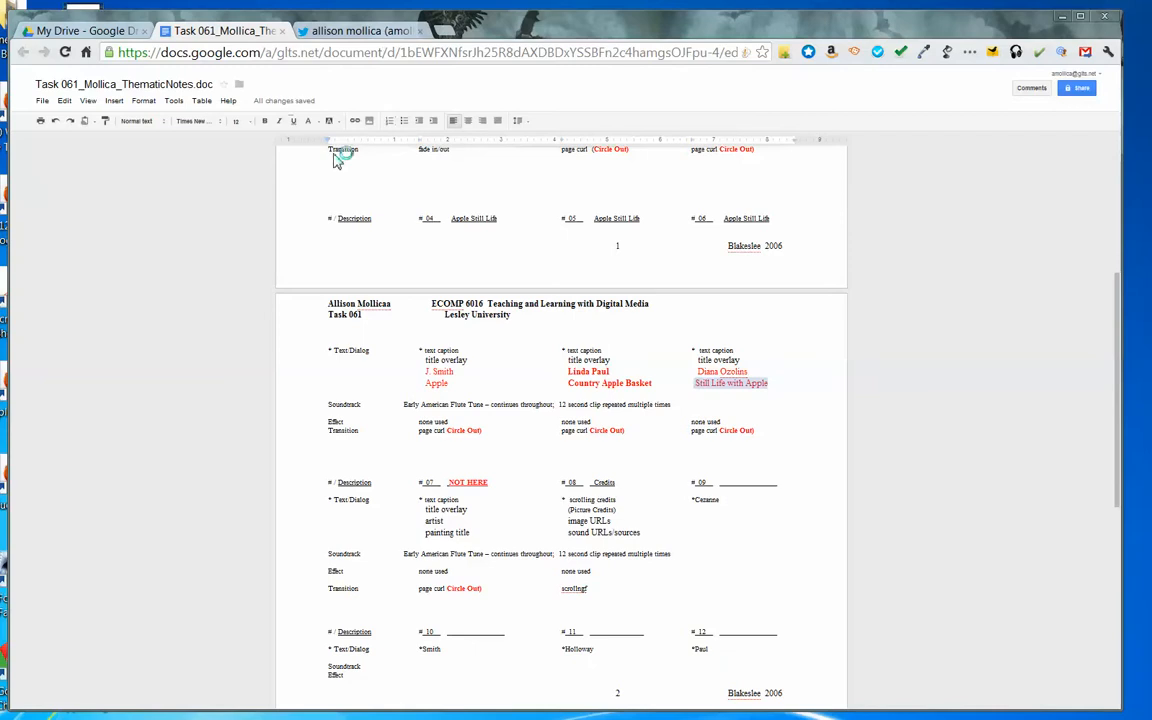
pyautogui.click(265, 121)
pyautogui.click(314, 122)
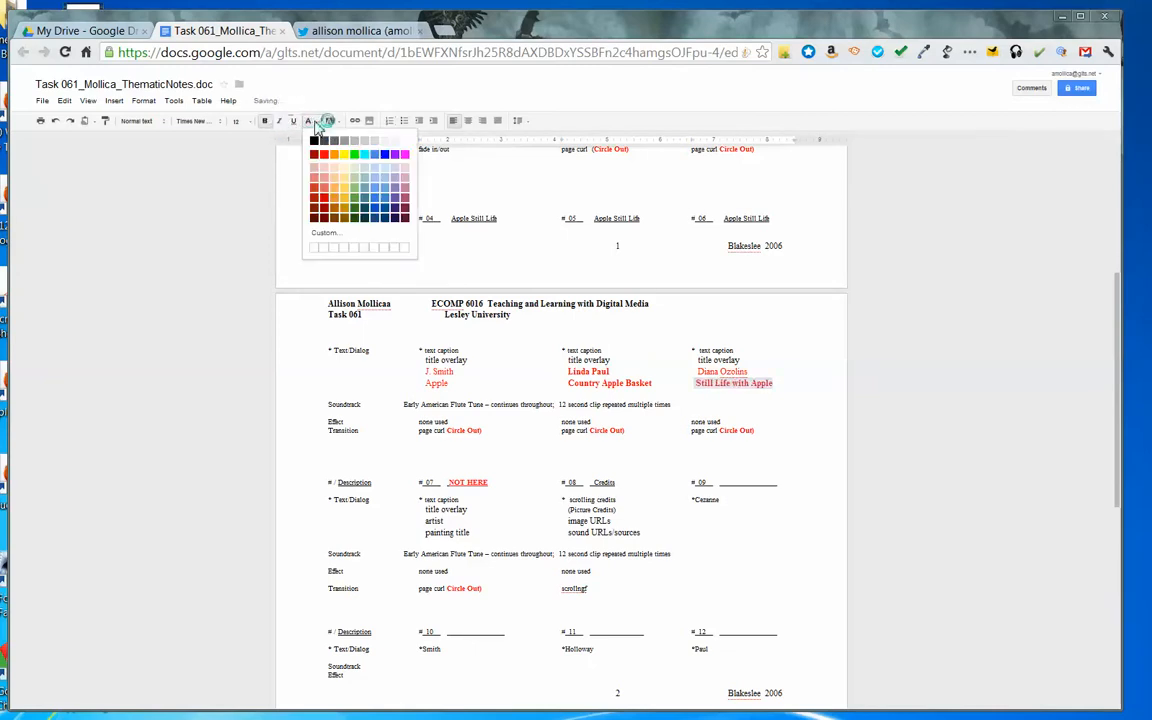
pyautogui.click(404, 218)
pyautogui.click(779, 360)
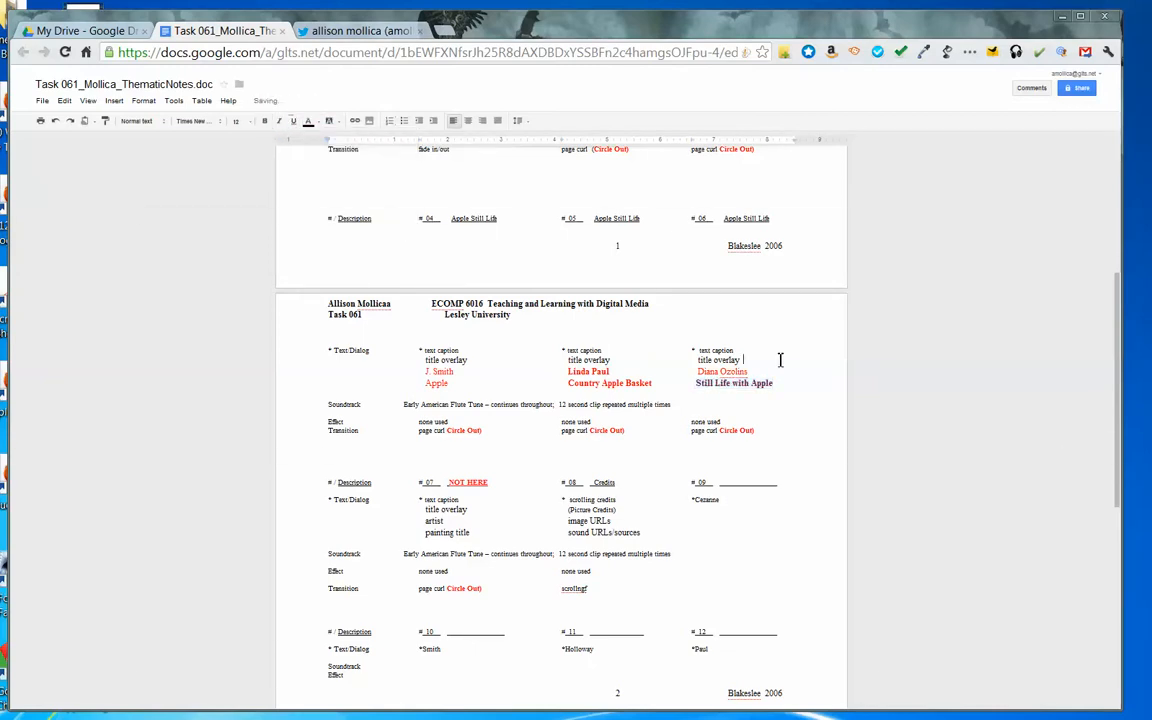
pyautogui.moveTo(1119, 493); pyautogui.dragTo(1122, 147)
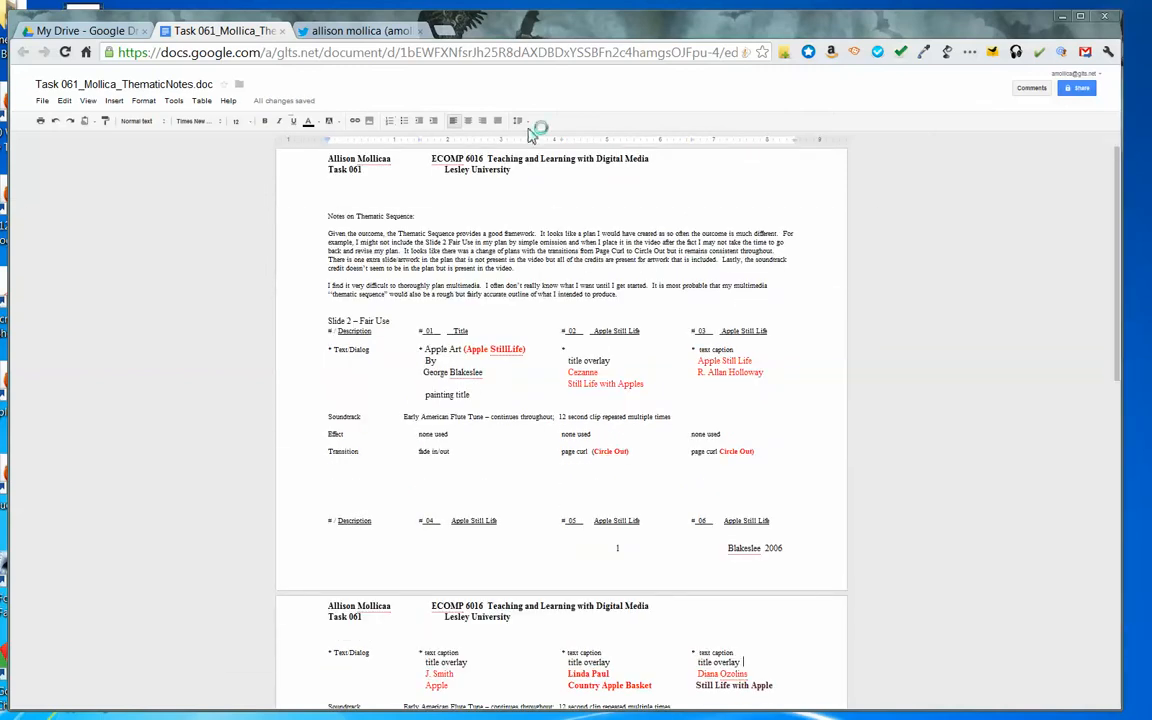
# - Close the edited document, turn on 'Confirm settings before each upload', and dismiss the upload panel
pyautogui.click(283, 32)
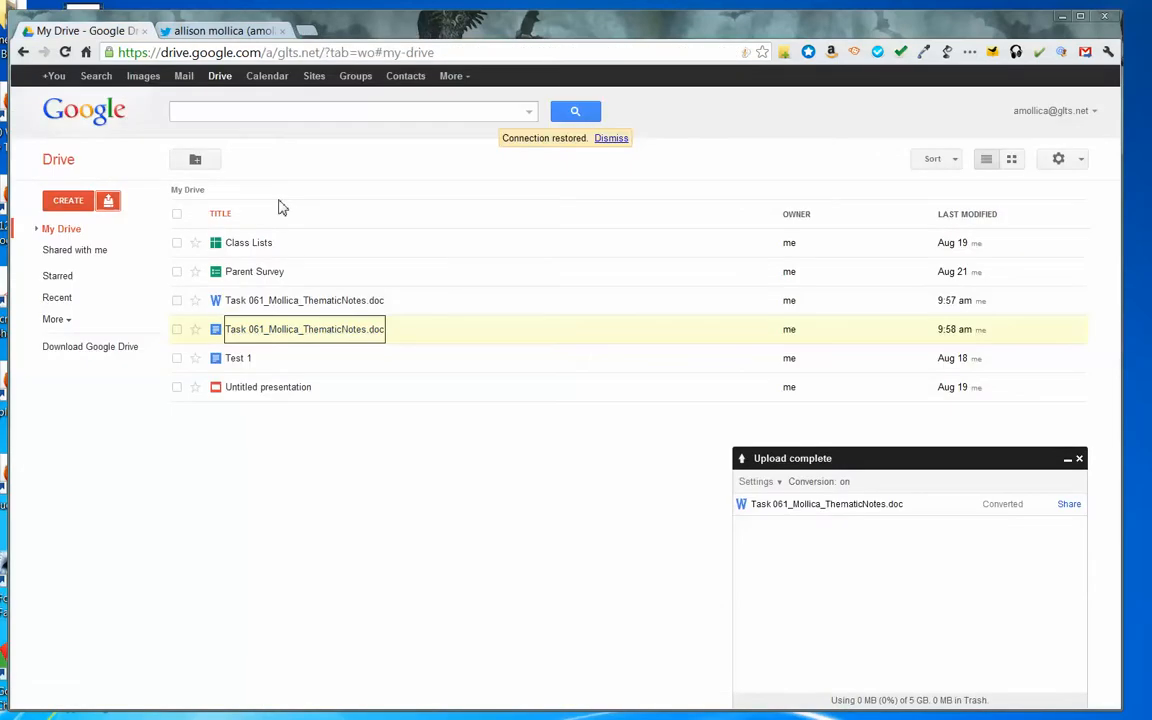
pyautogui.click(772, 482)
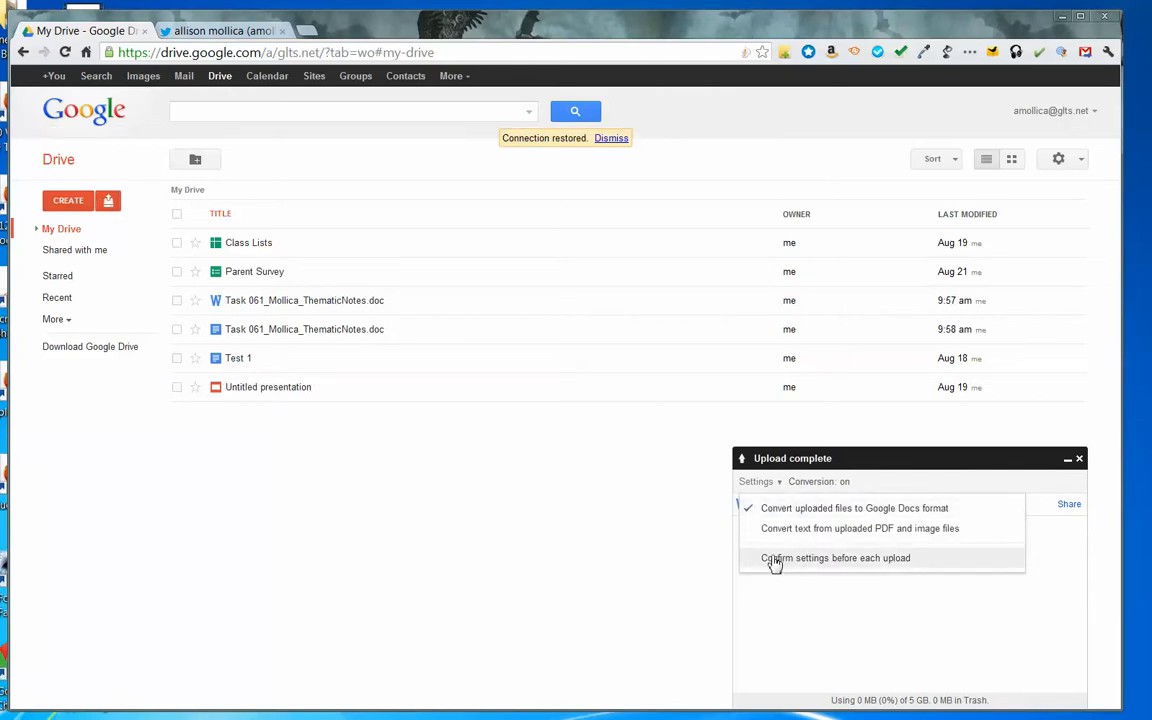
pyautogui.click(866, 566)
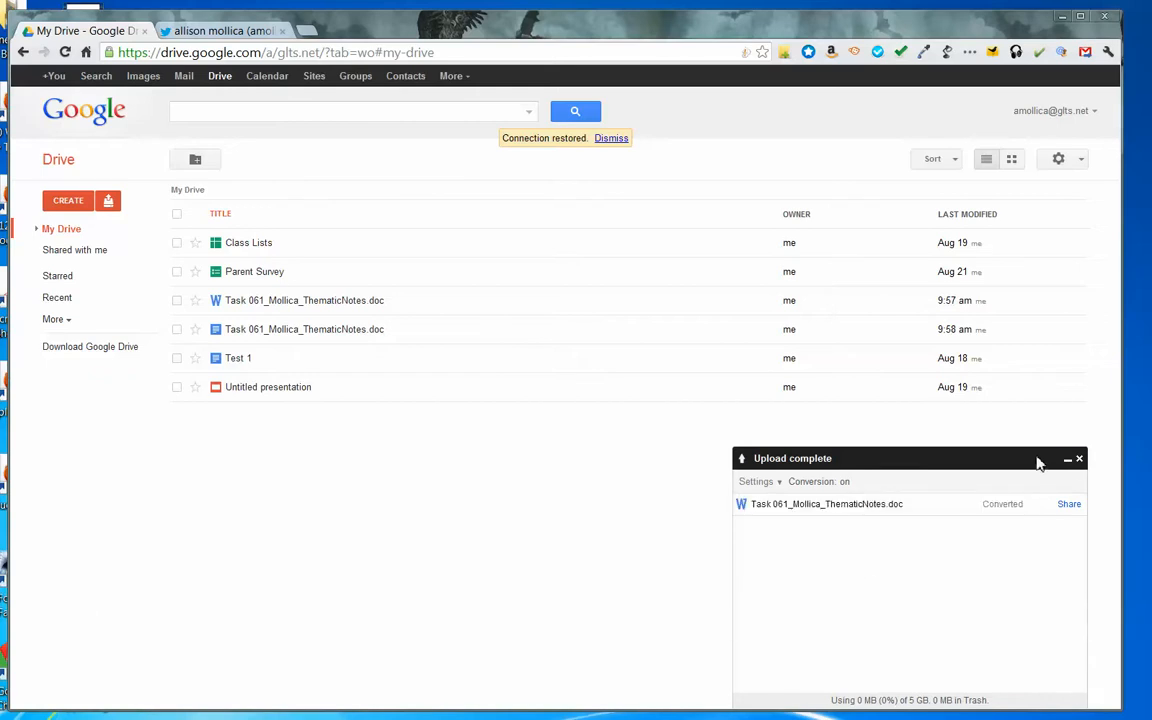
pyautogui.click(1080, 460)
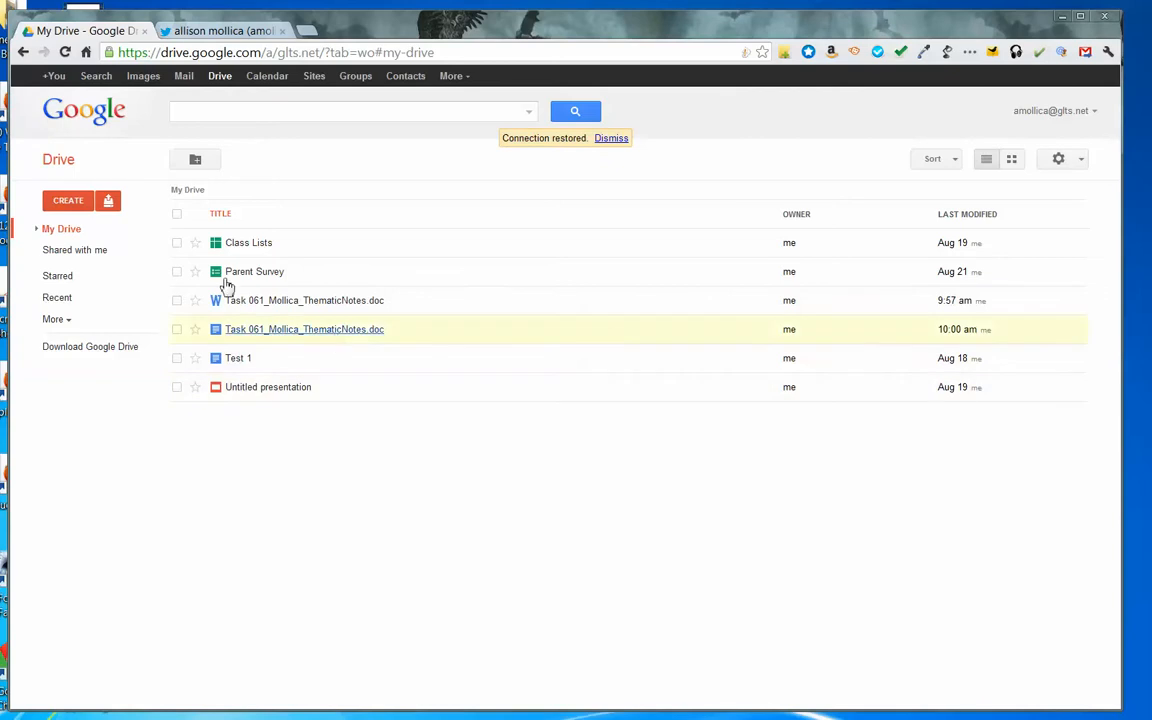
# - Choose the local folder 'Google Docs Upload' as a folder upload
pyautogui.click(112, 204)
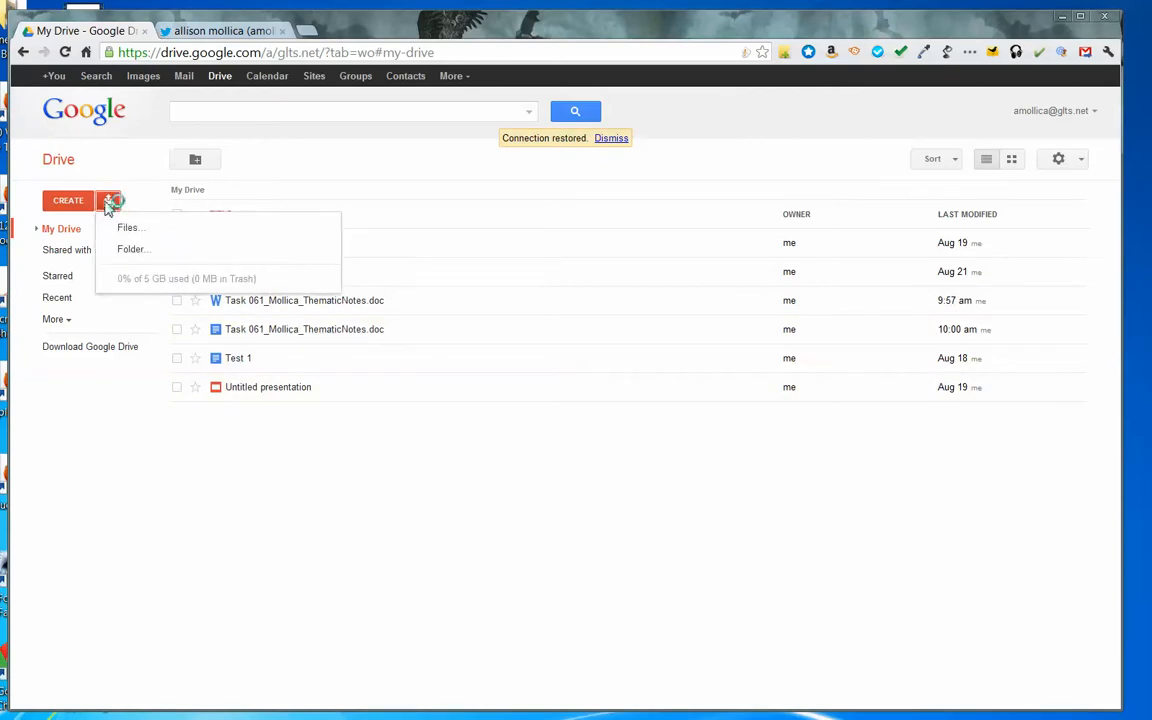
pyautogui.click(131, 251)
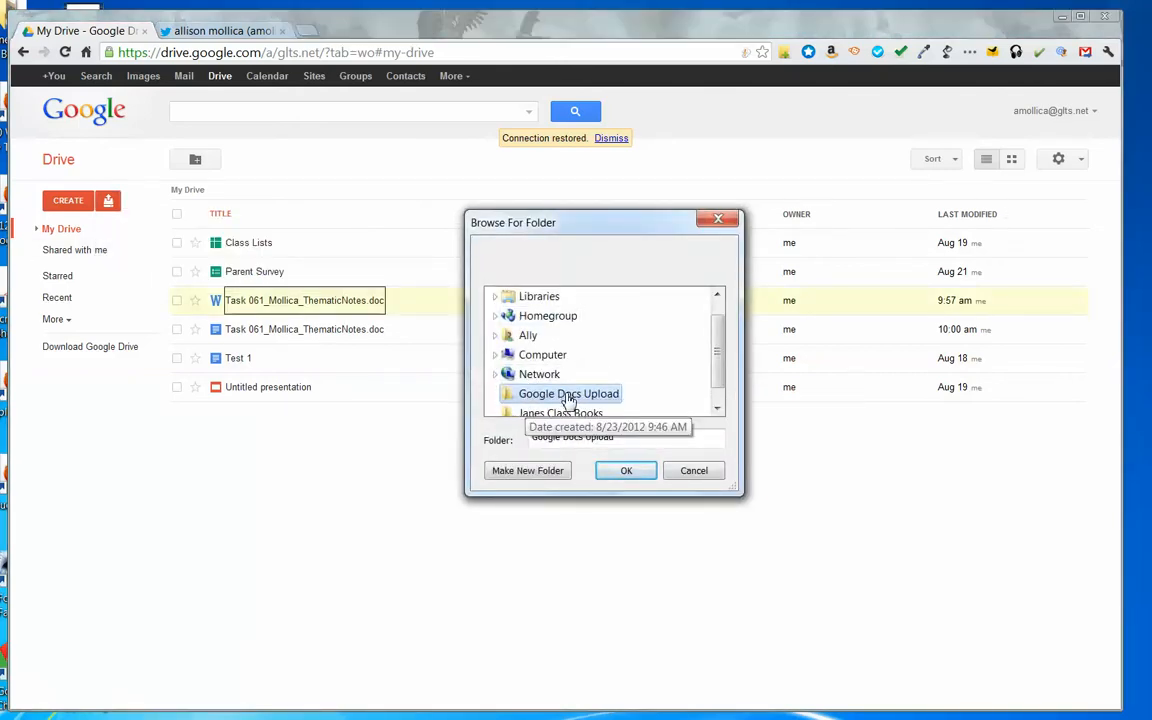
pyautogui.click(629, 472)
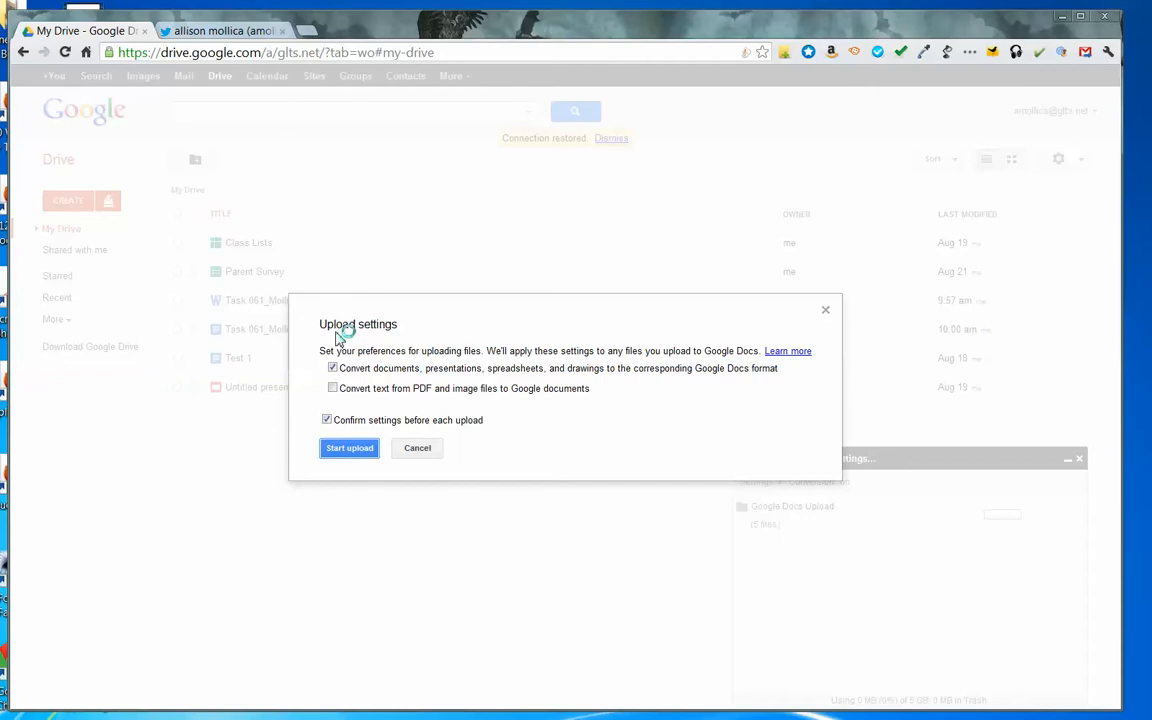
# - Start uploading the 5-file Google Docs Upload folder with Docs conversion on
pyautogui.click(349, 448)
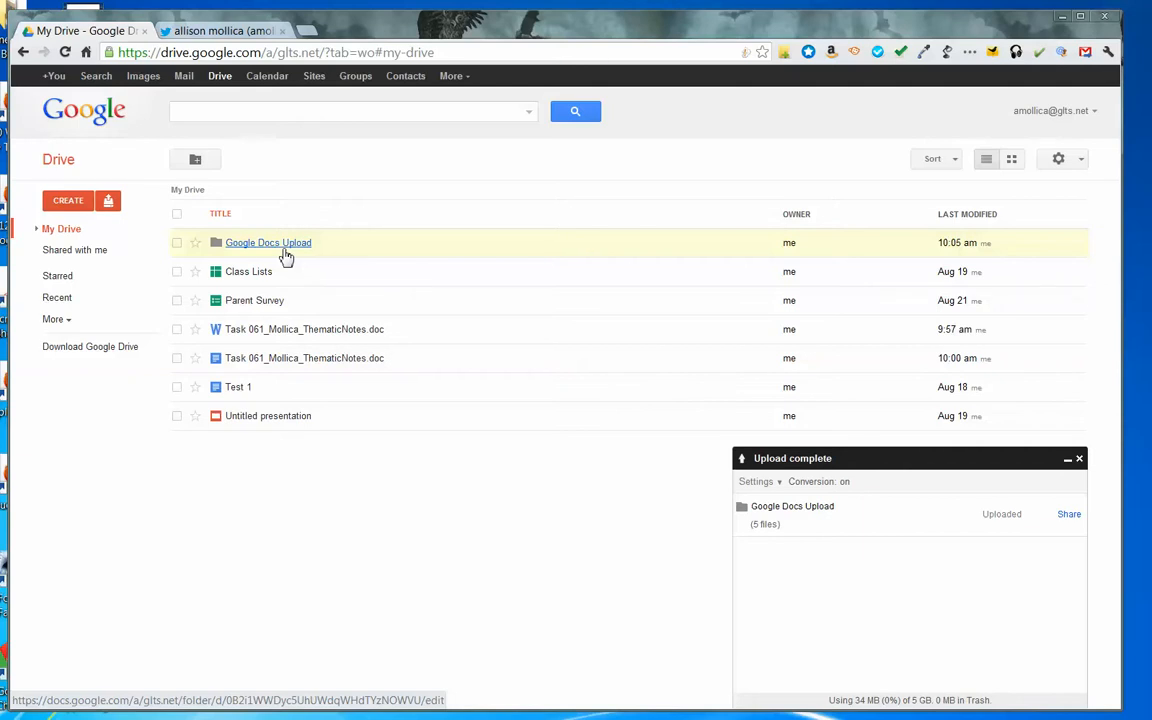
# - Open the Google Docs Upload folder, then the Achieving Standards in Literacy Tech Integration Workshop PDF
pyautogui.click(286, 250)
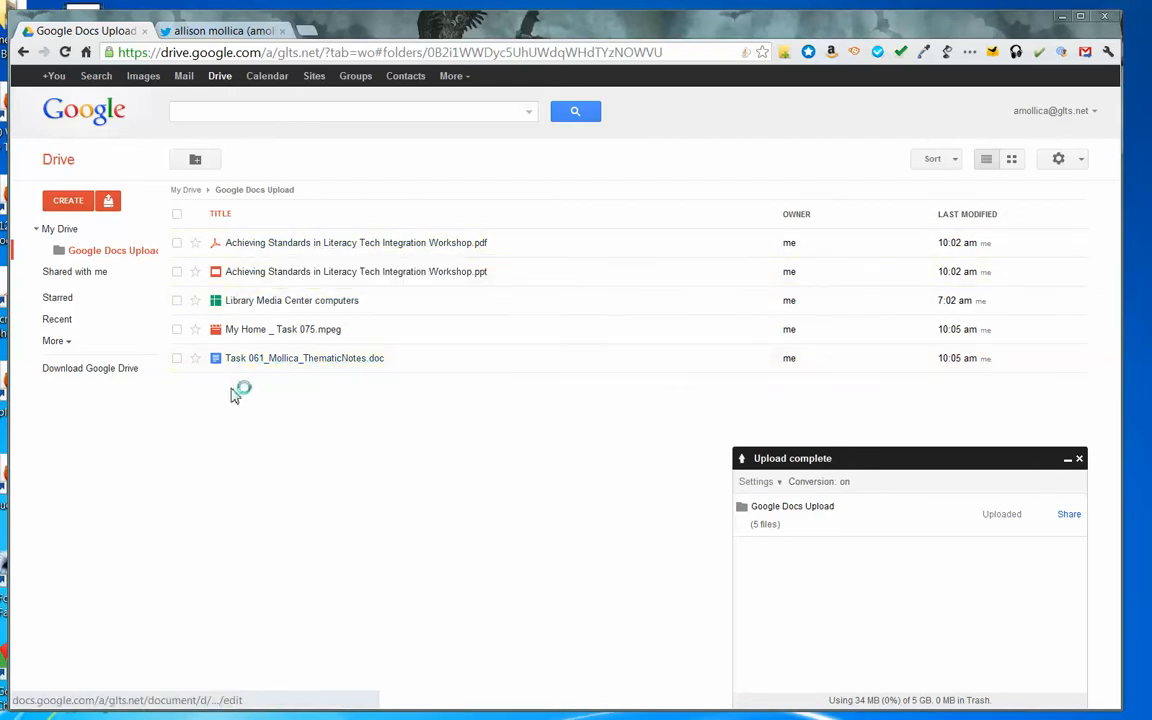
pyautogui.click(262, 251)
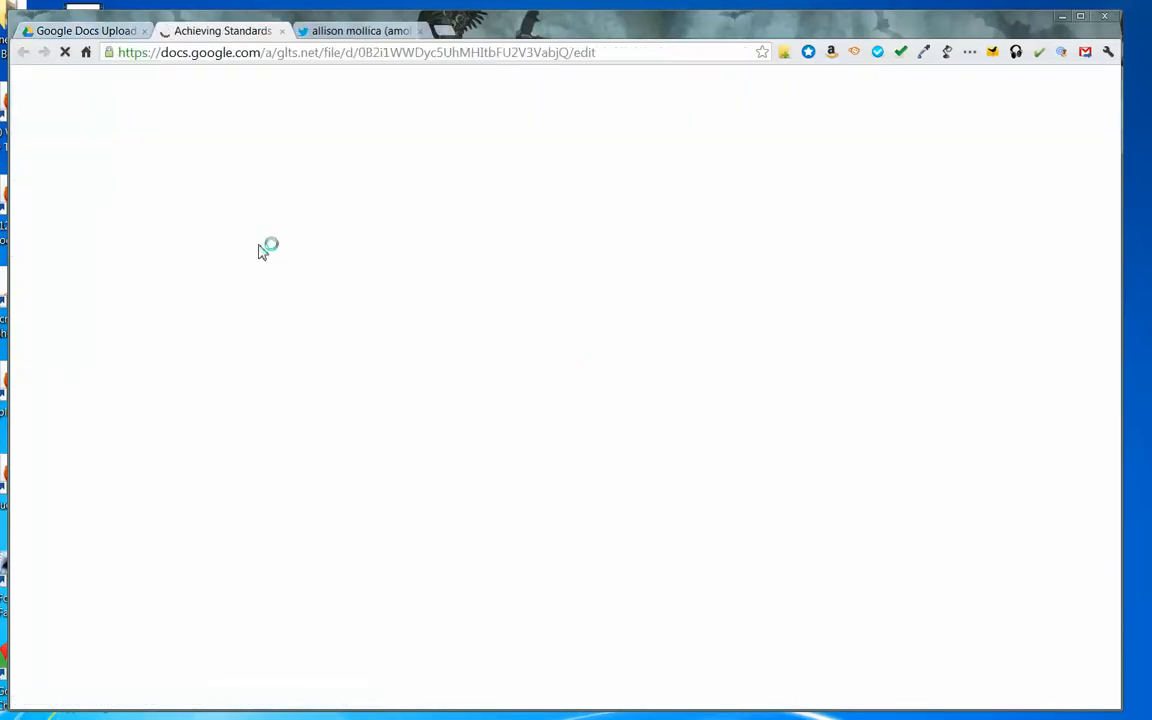